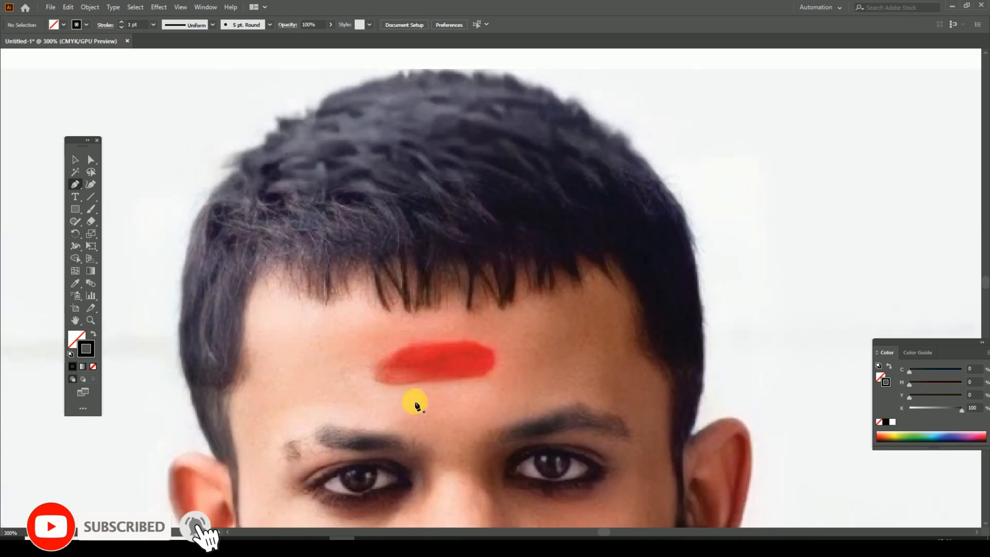
Step: Trace the hair's inner edge with the Pen tool from the left sideburn up the temple to the first fringe strands
{"action": "left_click", "coordinate": [422, 346]}
{"action": "left_click_drag", "start_coordinate": [422, 346], "coordinate": [419, 447]}
{"action": "left_click_drag", "start_coordinate": [411, 359], "coordinate": [405, 339]}
{"action": "mouse_move", "coordinate": [415, 299]}
{"action": "left_mouse_down"}
{"action": "mouse_move", "coordinate": [424, 296]}
{"action": "mouse_move", "coordinate": [420, 259]}
{"action": "left_mouse_up"}
{"action": "left_click_drag", "start_coordinate": [436, 206], "coordinate": [407, 331]}
{"action": "left_click_drag", "start_coordinate": [414, 311], "coordinate": [480, 302]}
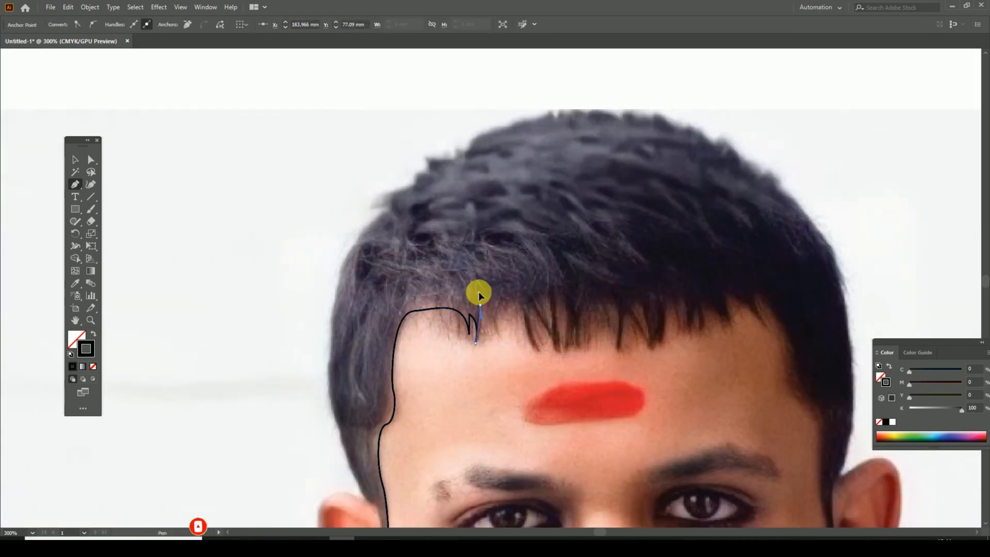
Step: Continue the hair path along the pointed fringe strands from the left part of the forehead to its middle
{"action": "left_click", "coordinate": [555, 351]}
{"action": "left_click_drag", "start_coordinate": [555, 293], "coordinate": [551, 246]}
{"action": "left_click", "coordinate": [555, 294]}
{"action": "left_click_drag", "start_coordinate": [565, 349], "coordinate": [553, 392]}
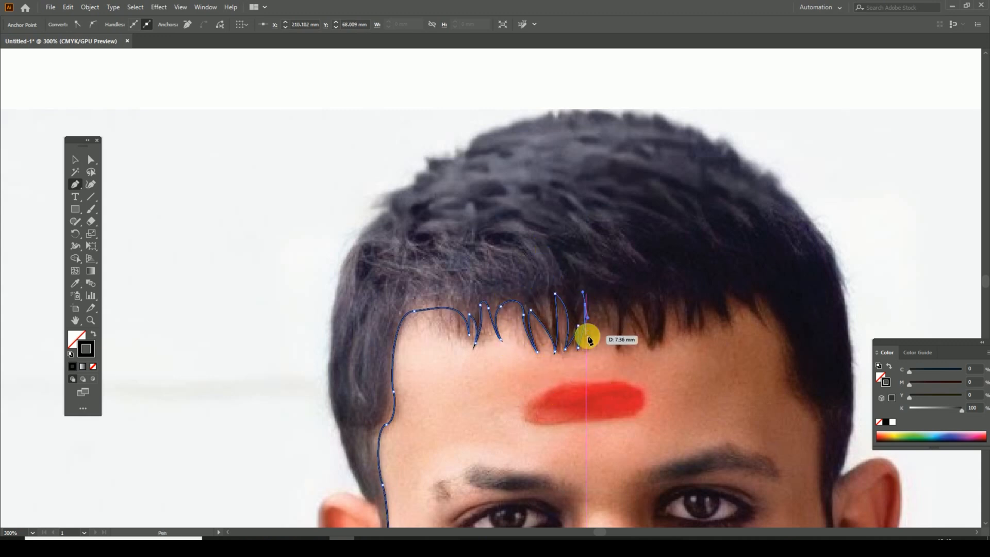
{"action": "left_click_drag", "start_coordinate": [590, 336], "coordinate": [617, 355]}
{"action": "left_click_drag", "start_coordinate": [627, 315], "coordinate": [625, 294]}
{"action": "left_click", "coordinate": [627, 315]}
{"action": "left_click_drag", "start_coordinate": [645, 348], "coordinate": [648, 356]}
{"action": "left_click", "coordinate": [645, 348]}
Step: Trace the narrow fringe strands just right of the forehead's middle with alternating tip and valley anchors
{"action": "left_click_drag", "start_coordinate": [633, 308], "coordinate": [660, 292]}
{"action": "left_click", "coordinate": [660, 342]}
{"action": "left_click", "coordinate": [663, 346]}
{"action": "left_click", "coordinate": [663, 299]}
{"action": "left_click_drag", "start_coordinate": [678, 334], "coordinate": [676, 362]}
{"action": "left_click", "coordinate": [678, 334]}
{"action": "left_click_drag", "start_coordinate": [683, 298], "coordinate": [676, 276]}
{"action": "left_click", "coordinate": [683, 298]}
Step: Extend the zigzag fringe outline over the remaining strands toward the right end of the forehead
{"action": "left_click_drag", "start_coordinate": [688, 335], "coordinate": [698, 345]}
{"action": "left_click", "coordinate": [688, 335]}
{"action": "left_click", "coordinate": [699, 303]}
{"action": "left_click", "coordinate": [698, 336]}
{"action": "left_click", "coordinate": [704, 305]}
{"action": "left_click_drag", "start_coordinate": [765, 330], "coordinate": [772, 344]}
{"action": "left_click", "coordinate": [765, 330]}
{"action": "left_click_drag", "start_coordinate": [756, 294], "coordinate": [765, 295]}
{"action": "left_click_drag", "start_coordinate": [782, 332], "coordinate": [742, 270]}
{"action": "left_click_drag", "start_coordinate": [753, 328], "coordinate": [783, 350]}
{"action": "mouse_move", "coordinate": [762, 333]}
{"action": "left_mouse_down"}
{"action": "mouse_move", "coordinate": [760, 312]}
{"action": "mouse_move", "coordinate": [767, 332]}
{"action": "left_mouse_up"}
{"action": "key", "text": "ctrl+z"}
{"action": "key", "text": "ctrl+z"}
{"action": "key", "text": "ctrl+z"}
Step: Continue the hair path from the fringe's right end down the right temple and sideburn to the cheek
{"action": "left_click_drag", "start_coordinate": [726, 249], "coordinate": [732, 265]}
{"action": "left_click_drag", "start_coordinate": [736, 281], "coordinate": [732, 294]}
{"action": "left_click_drag", "start_coordinate": [766, 336], "coordinate": [788, 346]}
{"action": "left_click_drag", "start_coordinate": [779, 344], "coordinate": [776, 287]}
{"action": "left_click", "coordinate": [763, 280]}
{"action": "mouse_move", "coordinate": [763, 328]}
{"action": "left_mouse_down"}
{"action": "mouse_move", "coordinate": [764, 290]}
{"action": "mouse_move", "coordinate": [761, 321]}
{"action": "left_mouse_up"}
{"action": "left_click_drag", "start_coordinate": [739, 355], "coordinate": [751, 309]}
{"action": "left_click_drag", "start_coordinate": [749, 376], "coordinate": [741, 388]}
{"action": "left_click", "coordinate": [709, 420]}
Step: Trace the beard's inner edge from the right cheek around the chin and up to the left sideburn
{"action": "left_click_drag", "start_coordinate": [710, 482], "coordinate": [709, 395]}
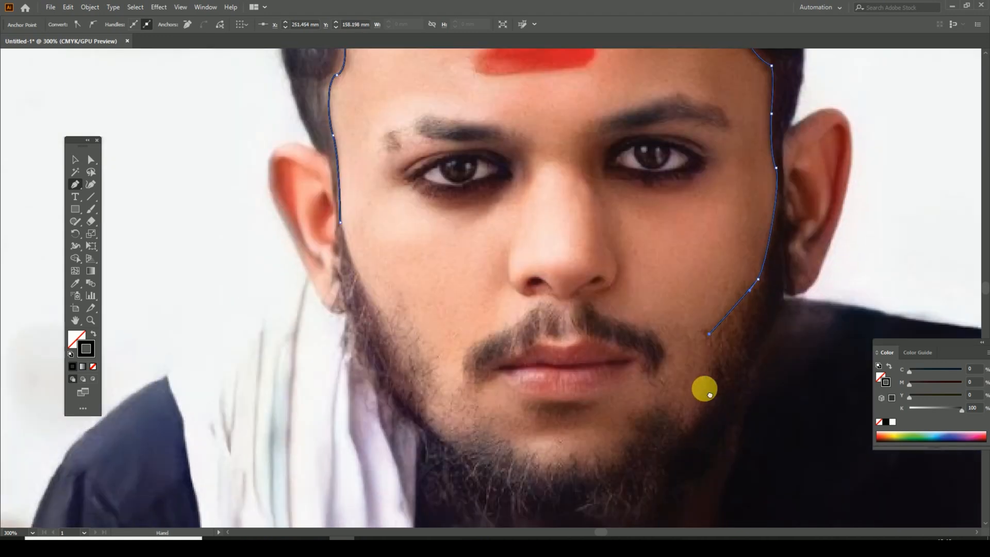
{"action": "left_click", "coordinate": [690, 423]}
{"action": "left_click_drag", "start_coordinate": [639, 437], "coordinate": [639, 453]}
{"action": "left_click_drag", "start_coordinate": [556, 470], "coordinate": [549, 443]}
{"action": "left_click", "coordinate": [525, 447]}
{"action": "left_click_drag", "start_coordinate": [503, 416], "coordinate": [510, 375]}
{"action": "left_click_drag", "start_coordinate": [485, 353], "coordinate": [478, 343]}
{"action": "left_click", "coordinate": [448, 310]}
Step: Turn the path at the left sideburn and trace the beard's outer edge down along the left jaw
{"action": "left_click_drag", "start_coordinate": [425, 251], "coordinate": [478, 308]}
{"action": "key", "text": "ctrl+plus"}
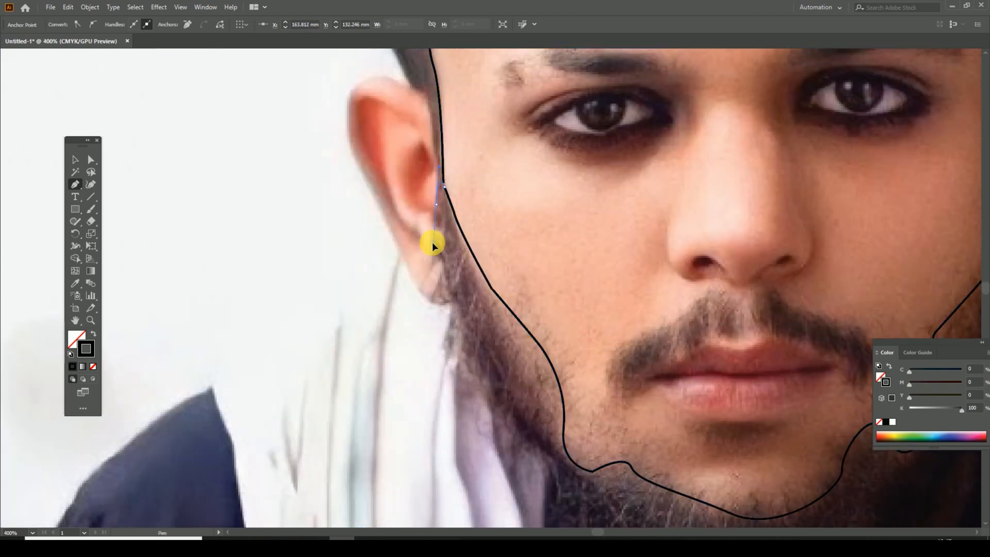
{"action": "key", "text": "ctrl+minus"}
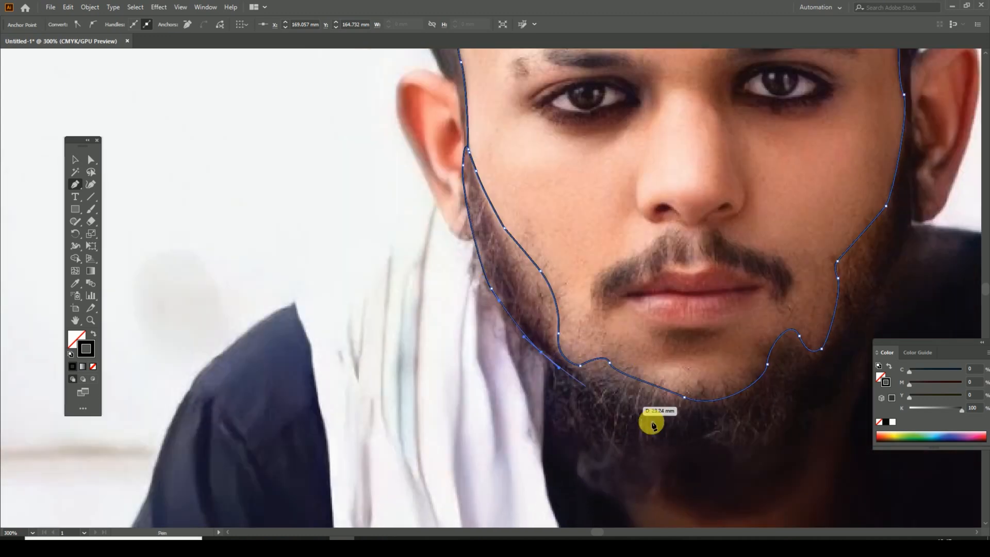
{"action": "left_click_drag", "start_coordinate": [652, 422], "coordinate": [577, 354]}
{"action": "left_click", "coordinate": [466, 283]}
{"action": "left_click_drag", "start_coordinate": [501, 377], "coordinate": [516, 394]}
{"action": "left_click_drag", "start_coordinate": [614, 414], "coordinate": [632, 407]}
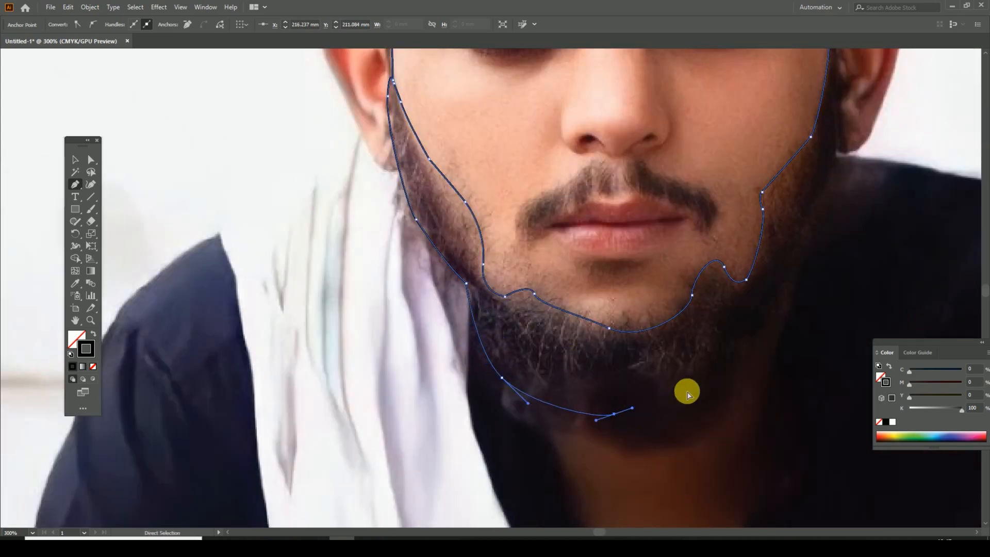
{"action": "key", "text": "ctrl+z"}
{"action": "key", "text": "ctrl+z"}
Step: Trace the beard's outer edge under the chin and up the right jaw to the right ear
{"action": "key", "text": "ctrl+minus"}
{"action": "left_click_drag", "start_coordinate": [553, 356], "coordinate": [613, 362]}
{"action": "left_click_drag", "start_coordinate": [657, 339], "coordinate": [695, 297]}
{"action": "left_click_drag", "start_coordinate": [717, 241], "coordinate": [697, 313]}
{"action": "left_click_drag", "start_coordinate": [700, 311], "coordinate": [720, 255]}
{"action": "left_click_drag", "start_coordinate": [720, 220], "coordinate": [714, 196]}
Step: Continue the outline past the right ear and up the outer right side of the hair
{"action": "key", "text": "ctrl+plus"}
{"action": "key", "text": "ctrl+plus"}
{"action": "left_click_drag", "start_coordinate": [516, 180], "coordinate": [543, 234]}
{"action": "left_click_drag", "start_coordinate": [528, 214], "coordinate": [540, 199]}
{"action": "left_click_drag", "start_coordinate": [523, 159], "coordinate": [587, 294]}
{"action": "left_click_drag", "start_coordinate": [612, 240], "coordinate": [611, 206]}
Step: Trace the hair's outer edge over the crown and around the small tufts at the upper left
{"action": "left_click_drag", "start_coordinate": [635, 214], "coordinate": [726, 399]}
{"action": "left_click_drag", "start_coordinate": [644, 209], "coordinate": [587, 153]}
{"action": "left_click_drag", "start_coordinate": [583, 157], "coordinate": [633, 212]}
{"action": "left_click_drag", "start_coordinate": [474, 121], "coordinate": [525, 96]}
{"action": "left_click_drag", "start_coordinate": [367, 139], "coordinate": [287, 225]}
{"action": "left_click", "coordinate": [335, 157]}
{"action": "left_click", "coordinate": [294, 174]}
{"action": "left_click", "coordinate": [252, 204]}
{"action": "left_click", "coordinate": [256, 221]}
Step: Trace the hair's outer left side down to the sideburn, finish the hair and beard path, and deselect it
{"action": "left_click_drag", "start_coordinate": [185, 349], "coordinate": [289, 298]}
{"action": "left_click_drag", "start_coordinate": [300, 363], "coordinate": [308, 244]}
{"action": "left_click_drag", "start_coordinate": [304, 309], "coordinate": [305, 248]}
{"action": "left_click_drag", "start_coordinate": [305, 247], "coordinate": [352, 251]}
{"action": "left_click", "coordinate": [353, 249]}
{"action": "left_click_drag", "start_coordinate": [374, 275], "coordinate": [389, 248]}
{"action": "left_click", "coordinate": [374, 275]}
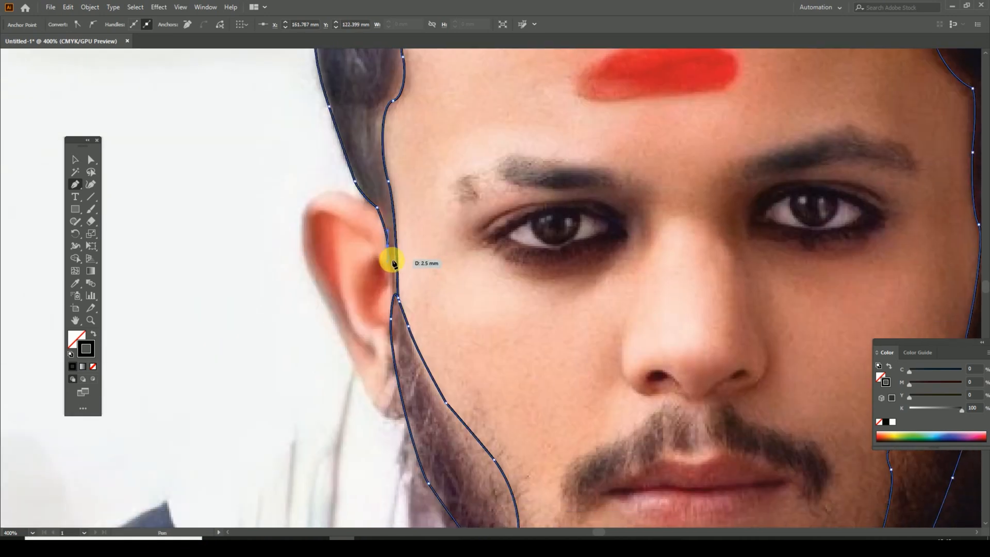
{"action": "key", "text": "ctrl+plus"}
{"action": "key", "text": "ctrl+plus"}
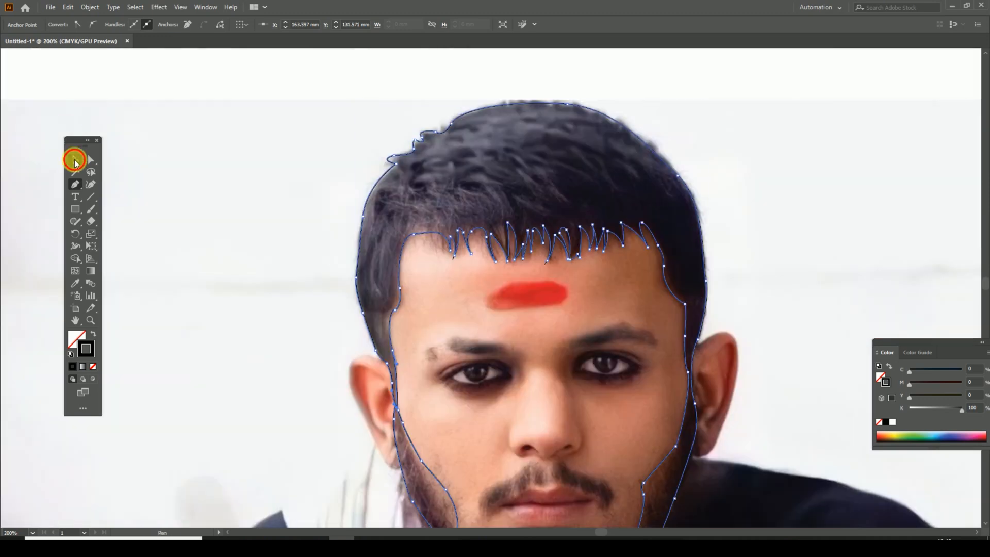
{"action": "key", "text": "ctrl+shift+a"}
Step: Start a separate face outline inside the left hair area and run it down the left sideburn
{"action": "left_click_drag", "start_coordinate": [685, 264], "coordinate": [685, 236]}
{"action": "left_click_drag", "start_coordinate": [611, 323], "coordinate": [613, 269]}
{"action": "left_click_drag", "start_coordinate": [380, 170], "coordinate": [380, 195]}
{"action": "left_click", "coordinate": [390, 120]}
{"action": "left_click", "coordinate": [384, 196]}
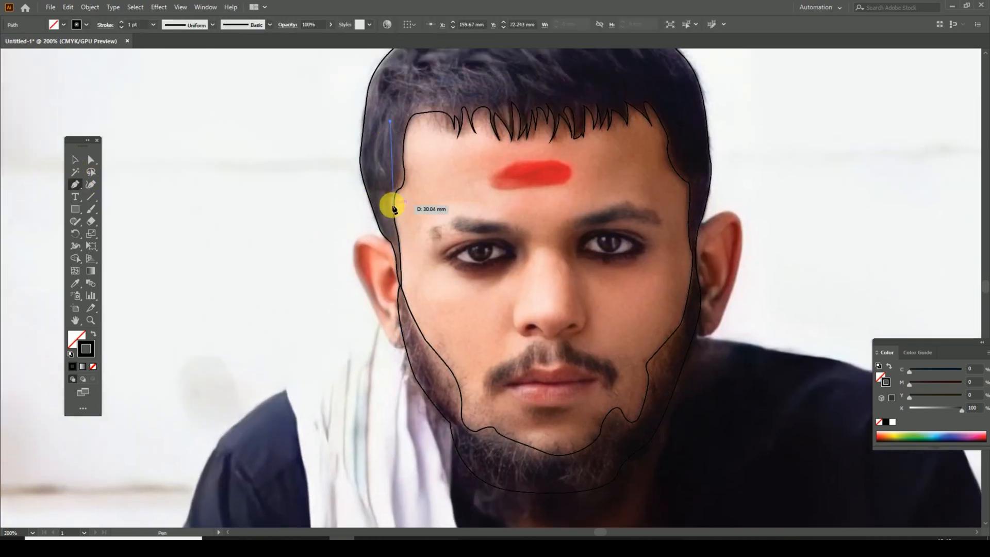
{"action": "left_click", "coordinate": [390, 228]}
{"action": "left_click", "coordinate": [396, 245]}
Step: Continue the face outline through the narrow strip of hair beside the left ear, replacing one misplaced anchor
{"action": "key", "text": "ctrl+plus"}
{"action": "left_click_drag", "start_coordinate": [547, 278], "coordinate": [532, 233]}
{"action": "left_click", "coordinate": [475, 266]}
{"action": "key", "text": "ctrl+z"}
{"action": "left_click", "coordinate": [475, 242]}
{"action": "left_click", "coordinate": [478, 274]}
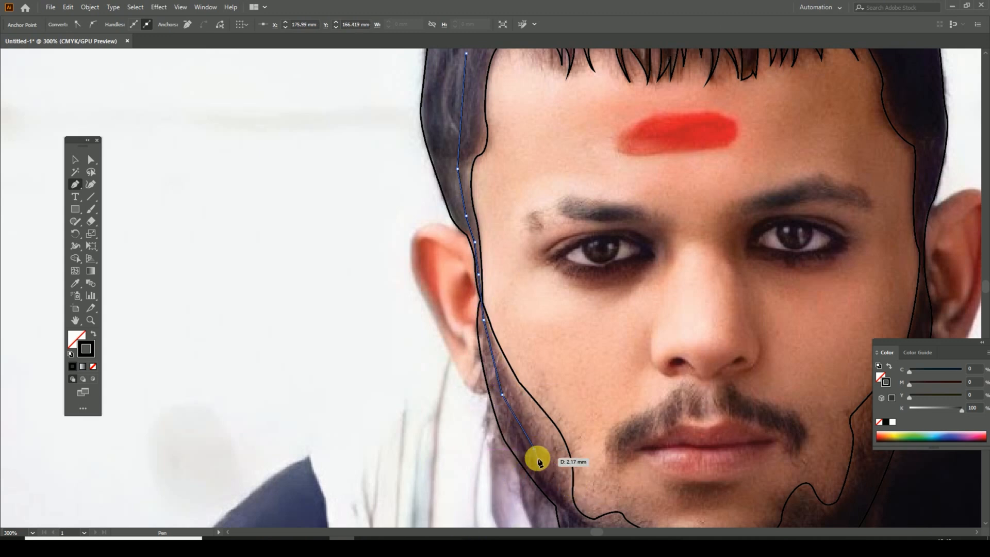
Step: Extend the face outline within the beard along the left jaw and beneath the chin
{"action": "left_click_drag", "start_coordinate": [551, 399], "coordinate": [500, 198]}
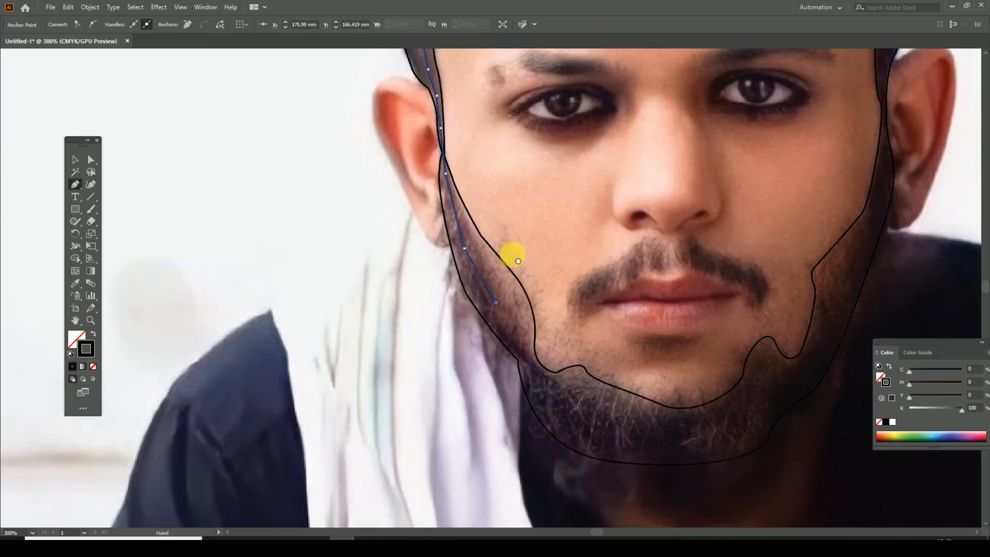
{"action": "left_click", "coordinate": [509, 289]}
{"action": "left_click", "coordinate": [547, 350]}
{"action": "left_click", "coordinate": [623, 378]}
{"action": "left_click_drag", "start_coordinate": [685, 329], "coordinate": [558, 417]}
{"action": "left_click", "coordinate": [623, 427]}
Step: Continue the face outline through the beard up the right jaw to the right ear
{"action": "left_click", "coordinate": [708, 315]}
{"action": "left_click_drag", "start_coordinate": [680, 380], "coordinate": [646, 429]}
{"action": "left_click", "coordinate": [648, 401]}
{"action": "left_click", "coordinate": [656, 357]}
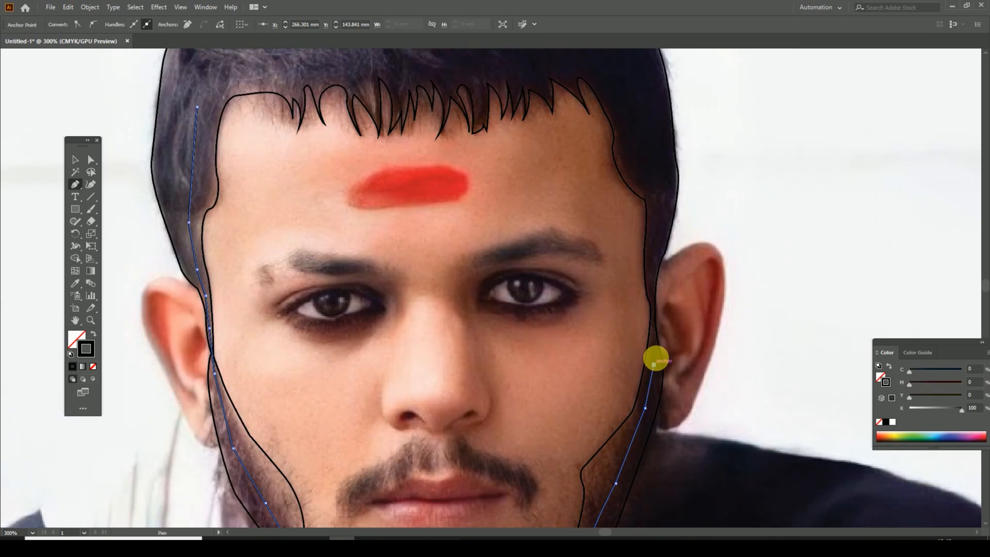
{"action": "key", "text": "ctrl+plus"}
Step: Run the face outline up the right sideburn and into the hair above the right temple
{"action": "left_click_drag", "start_coordinate": [489, 237], "coordinate": [642, 388]}
{"action": "left_click", "coordinate": [643, 399]}
{"action": "left_click", "coordinate": [638, 327]}
{"action": "left_click", "coordinate": [645, 265]}
{"action": "left_click_drag", "start_coordinate": [653, 214], "coordinate": [740, 443]}
{"action": "left_click", "coordinate": [729, 416]}
{"action": "left_click", "coordinate": [703, 335]}
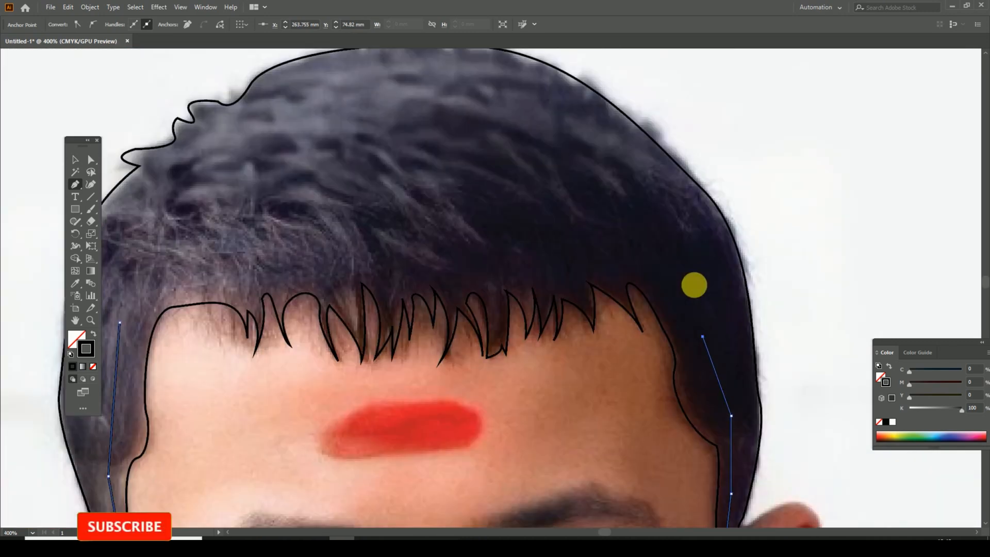
Step: Close the face outline across the hair above the fringe back to its start, and deselect it
{"action": "left_click_drag", "start_coordinate": [694, 285], "coordinate": [929, 289]}
{"action": "left_click", "coordinate": [872, 234]}
{"action": "left_click", "coordinate": [727, 227]}
{"action": "left_click", "coordinate": [503, 222]}
{"action": "left_click", "coordinate": [400, 278]}
{"action": "left_click", "coordinate": [492, 246]}
Step: Trace the left eyebrow and the small separate hair patch beside it as two closed Pen paths
{"action": "left_click_drag", "start_coordinate": [618, 494], "coordinate": [538, 235]}
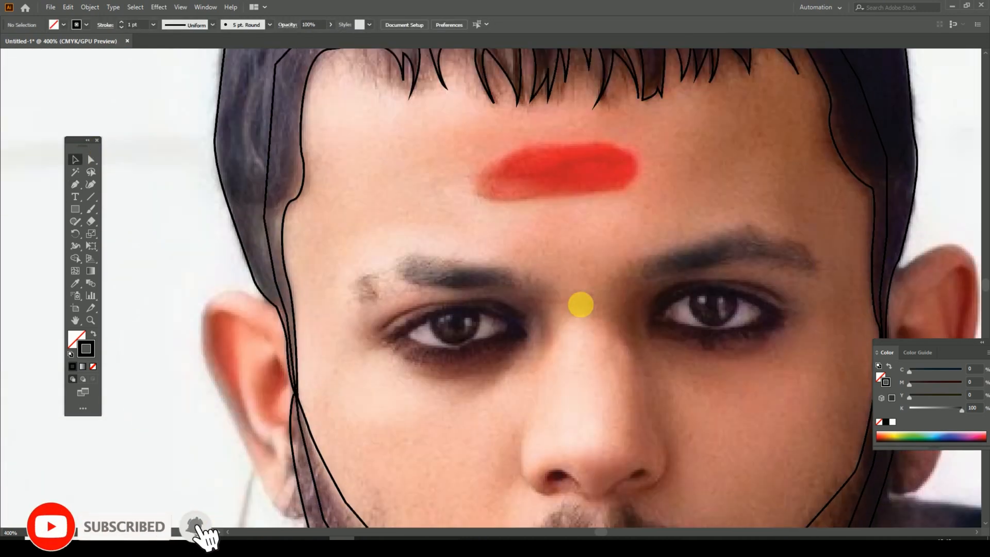
{"action": "left_click_drag", "start_coordinate": [581, 304], "coordinate": [542, 270]}
{"action": "key", "text": "p"}
{"action": "left_click", "coordinate": [487, 246]}
{"action": "left_click_drag", "start_coordinate": [378, 223], "coordinate": [318, 242]}
{"action": "left_click_drag", "start_coordinate": [387, 252], "coordinate": [467, 266]}
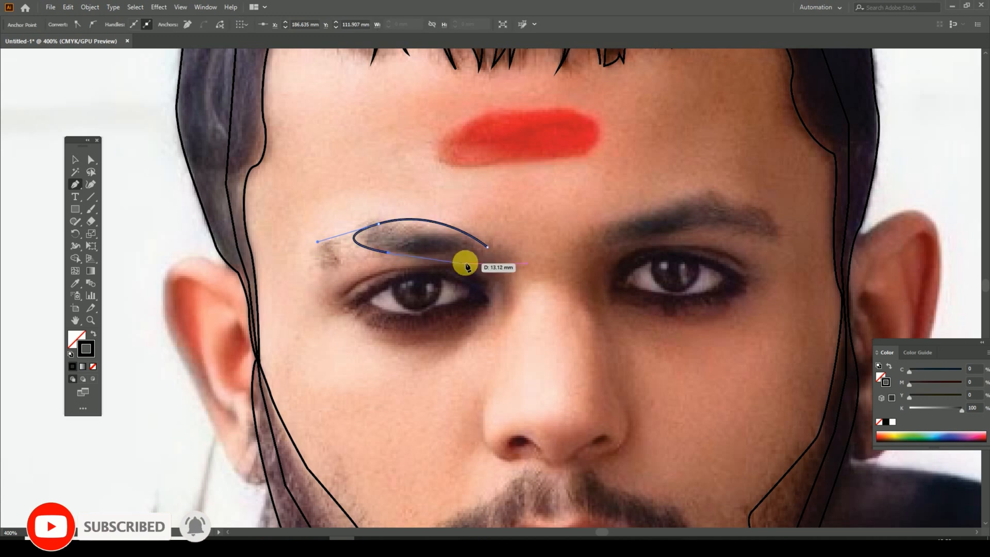
{"action": "key", "text": "ctrl+z"}
{"action": "key", "text": "ctrl+minus"}
{"action": "left_click_drag", "start_coordinate": [387, 252], "coordinate": [399, 176]}
{"action": "left_click_drag", "start_coordinate": [410, 198], "coordinate": [487, 219]}
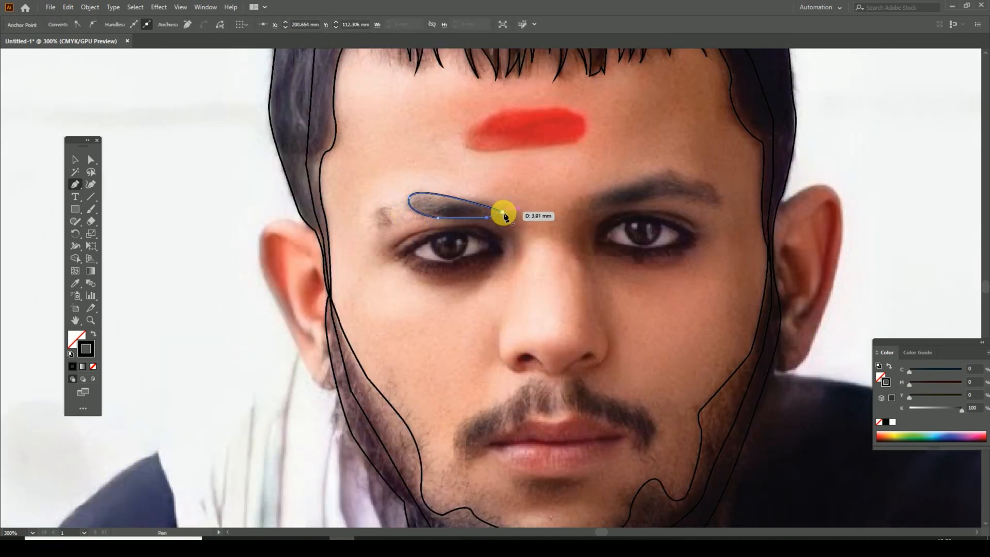
{"action": "left_click_drag", "start_coordinate": [379, 226], "coordinate": [389, 210]}
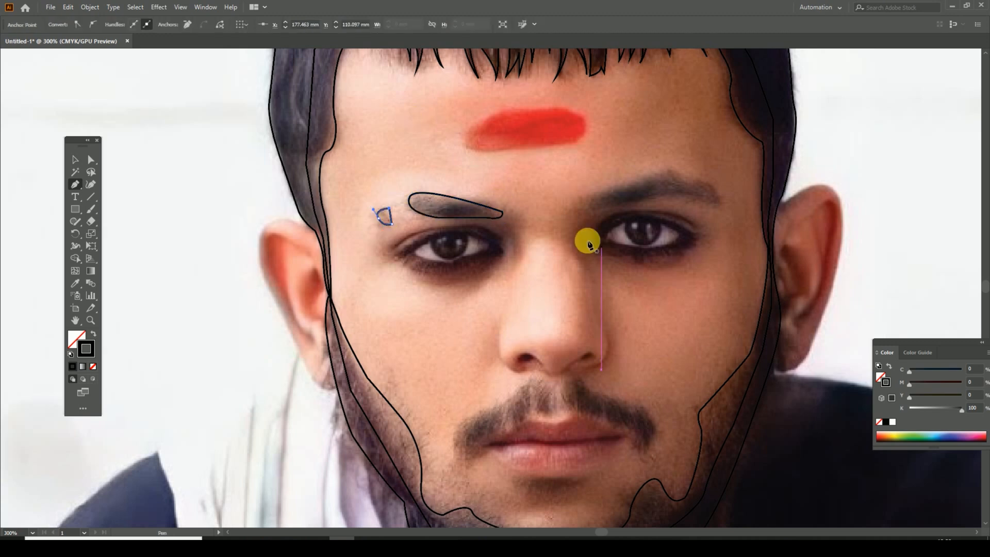
Step: Trace the right eyebrow as a closed curved Pen path
{"action": "left_click_drag", "start_coordinate": [588, 241], "coordinate": [468, 246]}
{"action": "left_click", "coordinate": [465, 206]}
{"action": "left_click_drag", "start_coordinate": [562, 182], "coordinate": [607, 193]}
{"action": "left_click_drag", "start_coordinate": [597, 210], "coordinate": [575, 208]}
{"action": "left_click", "coordinate": [465, 206]}
Step: Trace the dark outer rim of the left eye and the eye opening inside it as closed paths
{"action": "left_click_drag", "start_coordinate": [252, 270], "coordinate": [343, 317]}
{"action": "key", "text": "ctrl+plus"}
{"action": "left_click", "coordinate": [341, 311]}
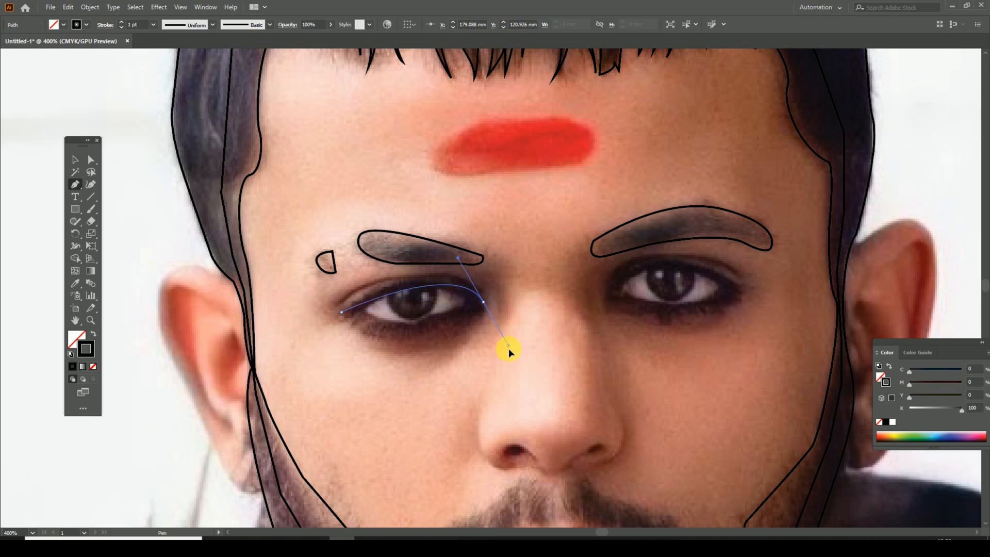
{"action": "left_click_drag", "start_coordinate": [517, 309], "coordinate": [495, 321]}
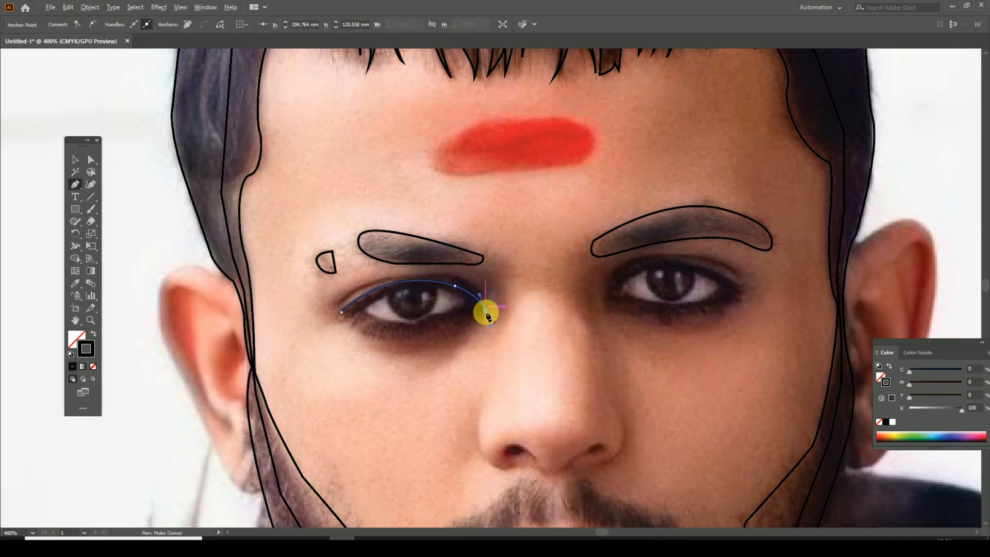
{"action": "left_click", "coordinate": [364, 310]}
{"action": "mouse_move", "coordinate": [465, 301]}
{"action": "left_mouse_down"}
{"action": "mouse_move", "coordinate": [475, 276]}
{"action": "mouse_move", "coordinate": [467, 308]}
{"action": "left_mouse_up"}
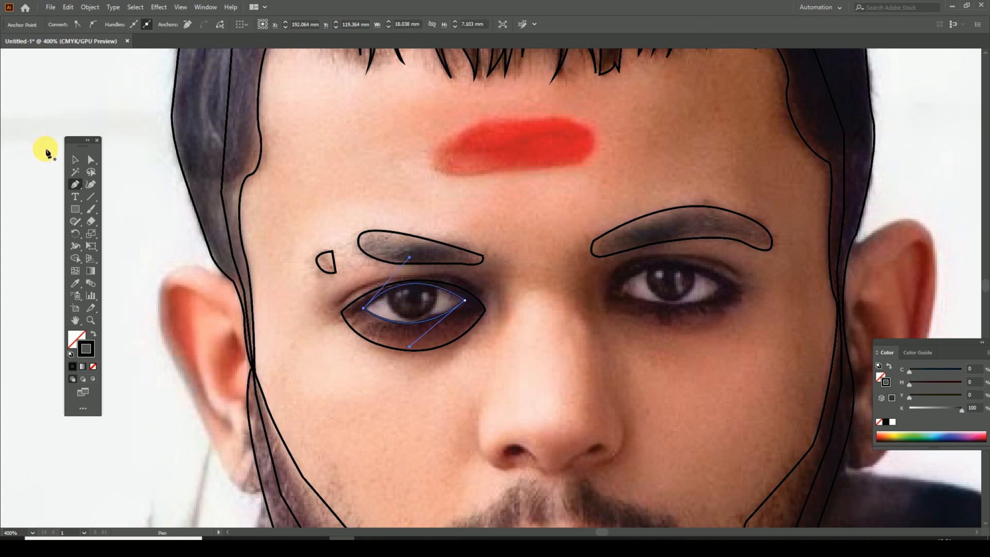
Step: Draw an ellipse over the iris of the left eye, nudge it up into place and deselect it
{"action": "left_click", "coordinate": [75, 160]}
{"action": "left_click", "coordinate": [437, 221]}
{"action": "key", "text": "ctrl+plus"}
{"action": "right_click", "coordinate": [75, 209]}
{"action": "left_click", "coordinate": [121, 232]}
{"action": "left_click_drag", "start_coordinate": [330, 283], "coordinate": [417, 344]}
{"action": "left_click", "coordinate": [75, 159]}
{"action": "key", "text": "Up"}
{"action": "key", "text": "Up"}
{"action": "key", "text": "Up"}
{"action": "key", "text": "Up"}
{"action": "left_click", "coordinate": [477, 265]}
{"action": "left_click_drag", "start_coordinate": [699, 367], "coordinate": [684, 342]}
Step: Trace the eyelid crease above the left eye as a thin closed Pen path
{"action": "key", "text": "p"}
{"action": "left_click", "coordinate": [282, 298]}
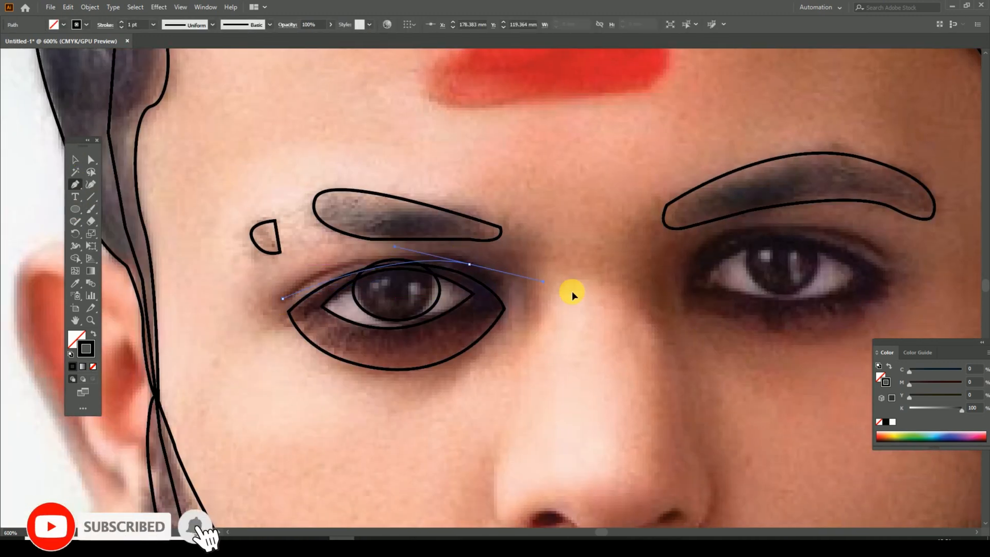
{"action": "left_click_drag", "start_coordinate": [469, 264], "coordinate": [590, 304]}
{"action": "left_click", "coordinate": [469, 264]}
{"action": "left_click", "coordinate": [507, 285]}
{"action": "left_click_drag", "start_coordinate": [357, 264], "coordinate": [291, 292]}
{"action": "left_click", "coordinate": [282, 299]}
Step: Trace the dark outer rim of the right eye as a closed curved Pen path
{"action": "left_click", "coordinate": [521, 316], "text": "ctrl"}
{"action": "left_click_drag", "start_coordinate": [522, 317], "coordinate": [302, 307]}
{"action": "left_click_drag", "start_coordinate": [488, 335], "coordinate": [461, 355]}
{"action": "left_click", "coordinate": [437, 311]}
{"action": "left_click_drag", "start_coordinate": [560, 241], "coordinate": [682, 262]}
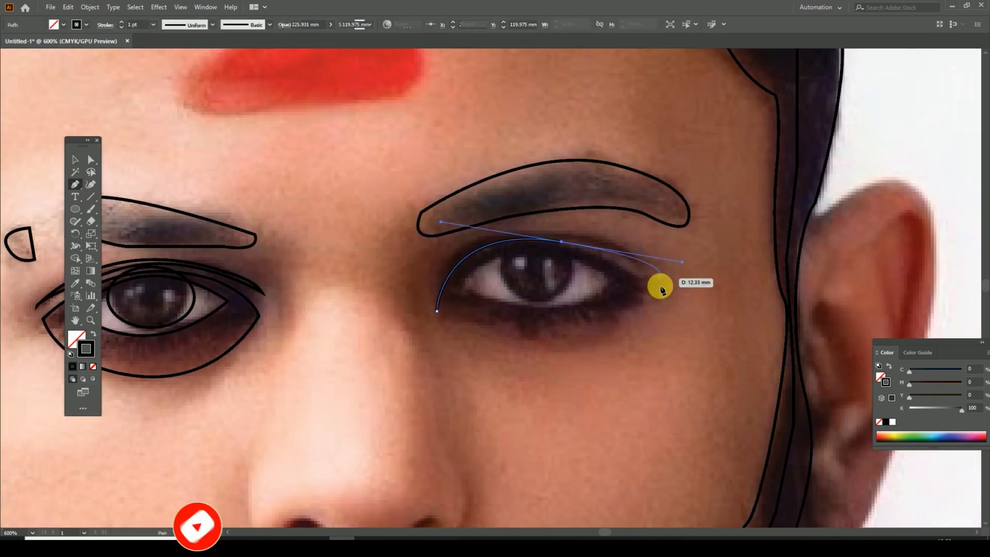
{"action": "left_click", "coordinate": [561, 241]}
{"action": "left_click_drag", "start_coordinate": [641, 289], "coordinate": [634, 245]}
{"action": "left_click_drag", "start_coordinate": [370, 217], "coordinate": [240, 180]}
{"action": "left_click_drag", "start_coordinate": [608, 267], "coordinate": [619, 336]}
Step: Trace the right eye opening inside the dark rim as a closed Pen path and deselect it
{"action": "left_click", "coordinate": [463, 311]}
{"action": "left_click_drag", "start_coordinate": [603, 291], "coordinate": [709, 353]}
{"action": "left_click", "coordinate": [603, 291]}
{"action": "left_click", "coordinate": [618, 304]}
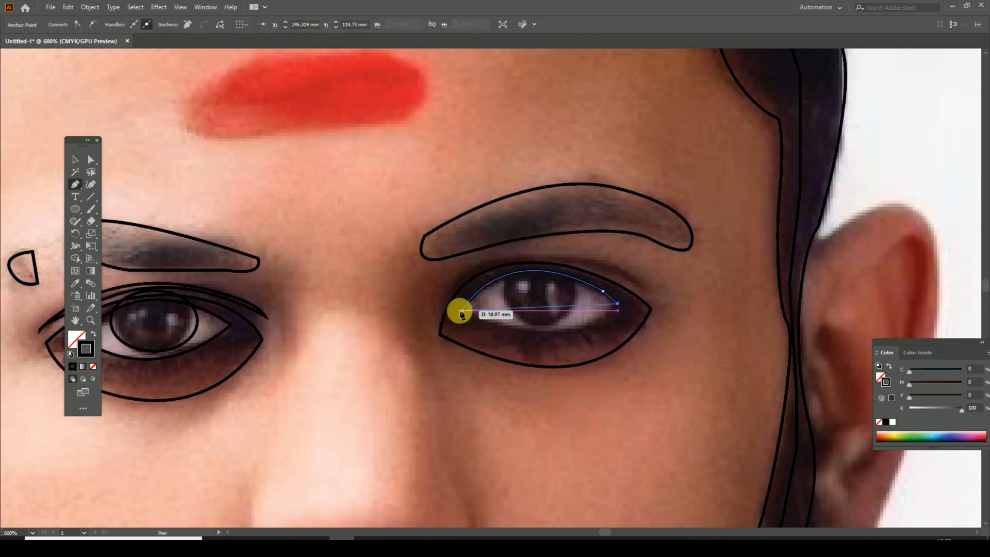
{"action": "left_click", "coordinate": [359, 267], "text": "ctrl"}
Step: Draw an ellipse over the right iris and a highlight circle about 1.32 mm wide inside it
{"action": "left_click", "coordinate": [75, 208]}
{"action": "left_click_drag", "start_coordinate": [500, 268], "coordinate": [577, 325]}
{"action": "left_click", "coordinate": [864, 339], "text": "ctrl"}
{"action": "left_click_drag", "start_coordinate": [516, 283], "coordinate": [529, 294]}
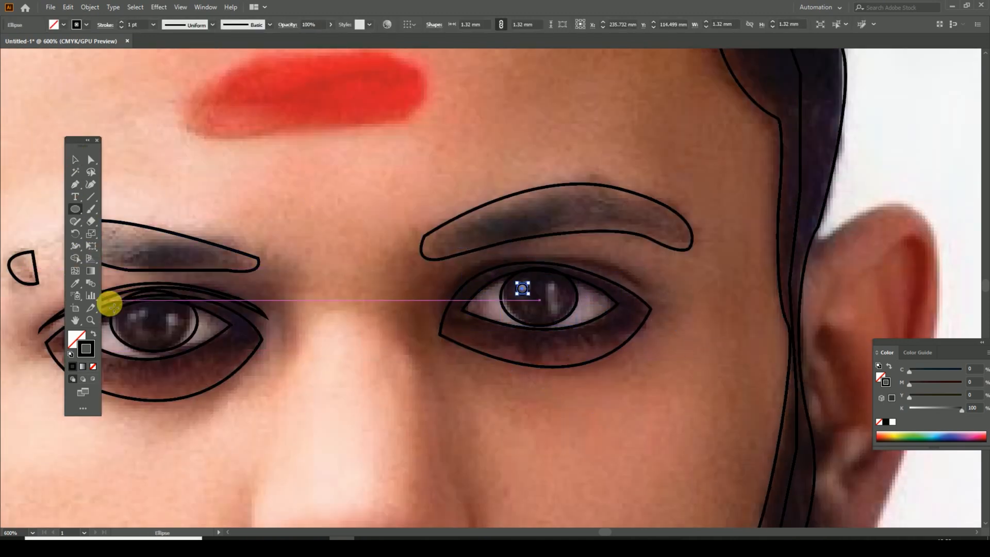
{"action": "key", "text": "v"}
{"action": "left_click", "coordinate": [558, 225]}
Step: Place small highlight circles over the light reflections in the left iris
{"action": "left_click_drag", "start_coordinate": [178, 328], "coordinate": [549, 360]}
{"action": "key", "text": "v"}
{"action": "left_click", "coordinate": [502, 320]}
{"action": "left_click_drag", "start_coordinate": [499, 322], "coordinate": [512, 315]}
{"action": "left_click", "coordinate": [561, 340]}
{"action": "left_click_drag", "start_coordinate": [601, 390], "coordinate": [411, 388]}
Step: Draw a narrow upright ellipse over the second light reflection in the right iris and deselect it
{"action": "key", "text": "l"}
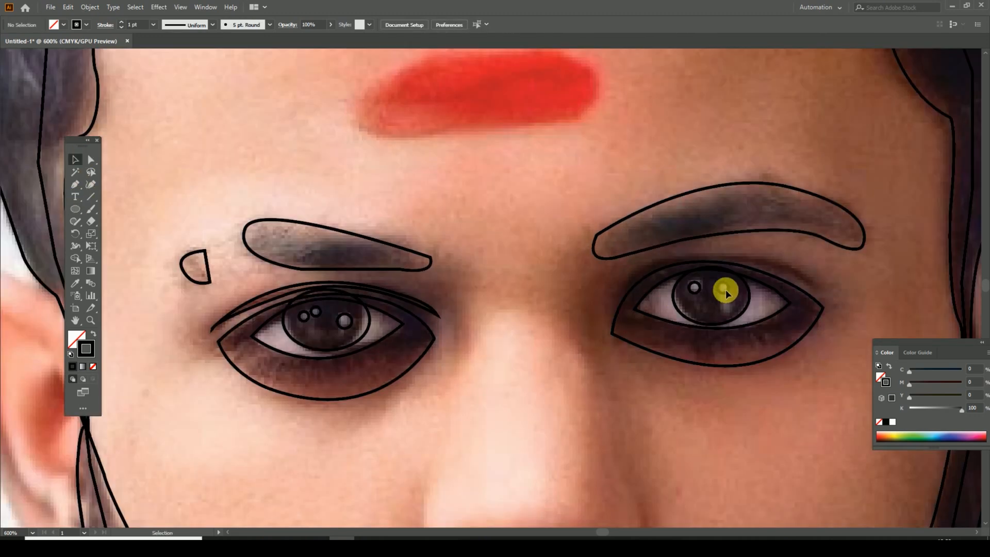
{"action": "left_click_drag", "start_coordinate": [719, 284], "coordinate": [728, 306]}
{"action": "left_click", "coordinate": [724, 420]}
Step: Trace the red mark on the forehead as a closed Pen path and deselect it
{"action": "key", "text": "ctrl+minus"}
{"action": "key", "text": "ctrl+minus"}
{"action": "left_click_drag", "start_coordinate": [611, 423], "coordinate": [621, 373]}
{"action": "left_click_drag", "start_coordinate": [592, 304], "coordinate": [603, 372]}
{"action": "left_click", "coordinate": [75, 184]}
{"action": "left_click", "coordinate": [558, 208]}
{"action": "left_click_drag", "start_coordinate": [492, 217], "coordinate": [484, 165]}
{"action": "left_click", "coordinate": [558, 208]}
{"action": "left_click", "coordinate": [75, 159]}
{"action": "left_click", "coordinate": [568, 393]}
Step: Trace the left wing of the nose as a thin curved crescent with the Pen tool
{"action": "key", "text": "ctrl+plus"}
{"action": "left_click_drag", "start_coordinate": [452, 382], "coordinate": [432, 214]}
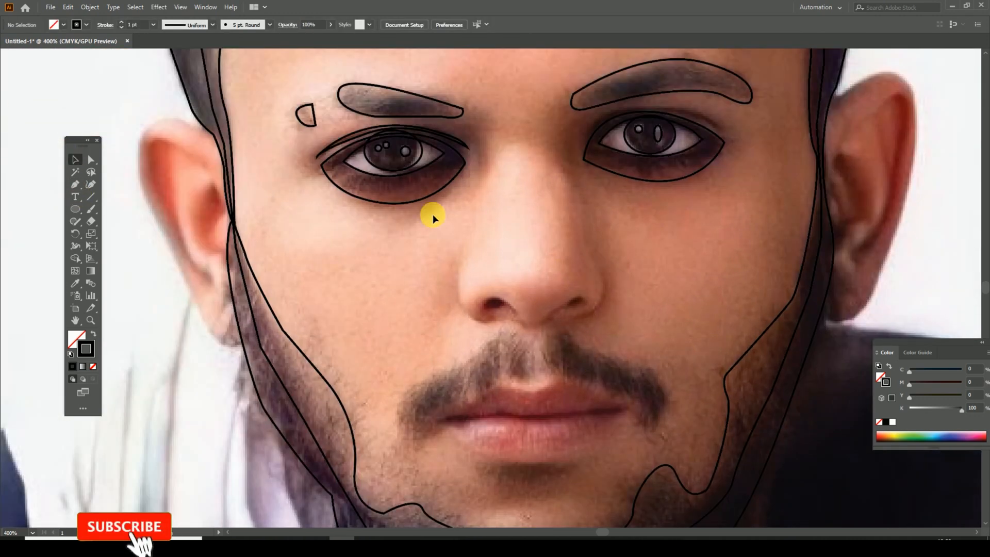
{"action": "left_click_drag", "start_coordinate": [337, 257], "coordinate": [317, 261]}
{"action": "left_click", "coordinate": [75, 184]}
{"action": "left_click", "coordinate": [447, 257]}
{"action": "mouse_move", "coordinate": [450, 312]}
{"action": "left_mouse_down"}
{"action": "mouse_move", "coordinate": [475, 318]}
{"action": "mouse_move", "coordinate": [463, 313]}
{"action": "left_mouse_up"}
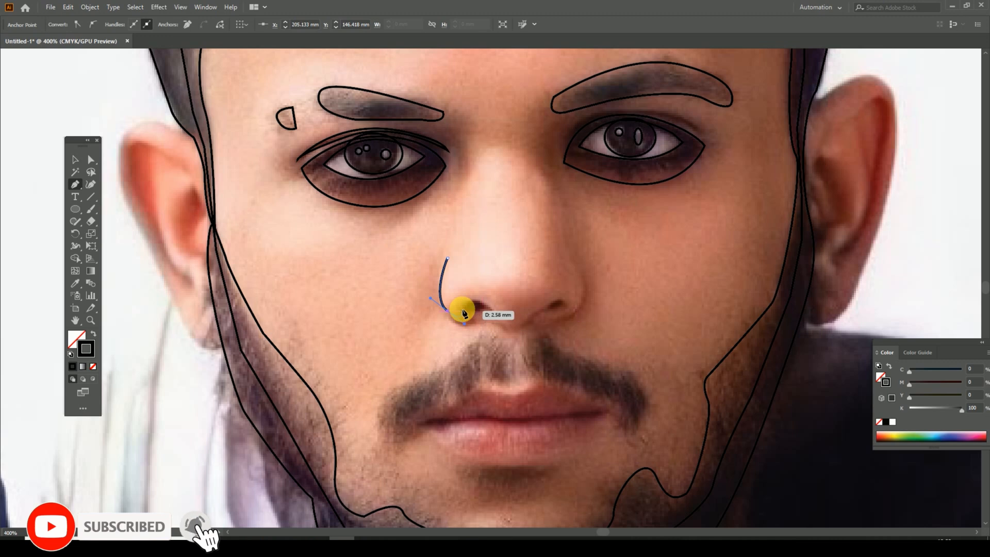
Step: Trace the right wing of the nose as a thin closed crescent with the Pen tool
{"action": "left_click", "coordinate": [572, 257]}
{"action": "left_click_drag", "start_coordinate": [579, 313], "coordinate": [555, 336]}
{"action": "left_click", "coordinate": [579, 314]}
{"action": "left_click", "coordinate": [551, 322]}
{"action": "left_click_drag", "start_coordinate": [572, 258], "coordinate": [535, 204]}
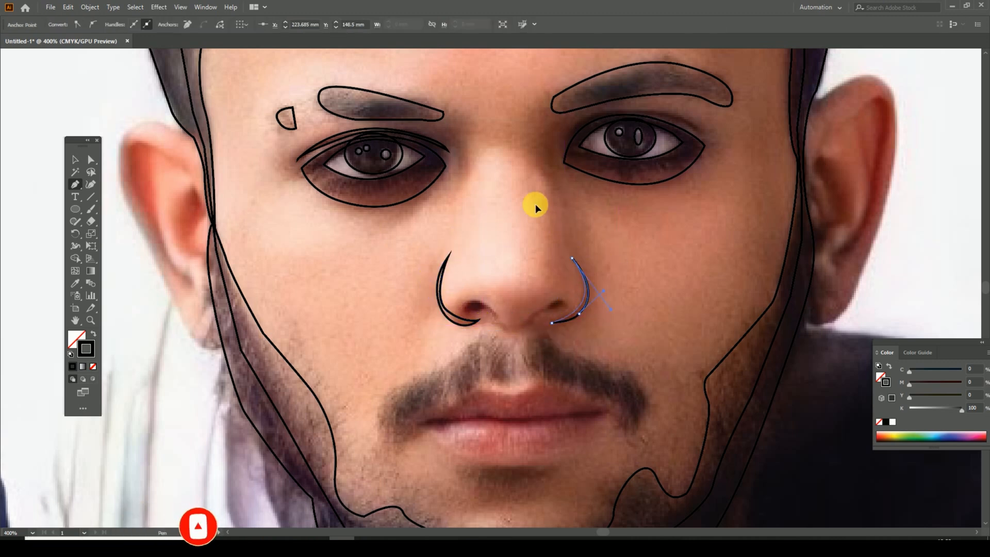
Step: Trace the right and left nostrils, each with its fold towards the nose's centre, as two closed Pen paths
{"action": "left_click_drag", "start_coordinate": [518, 327], "coordinate": [584, 307]}
{"action": "left_click", "coordinate": [564, 301]}
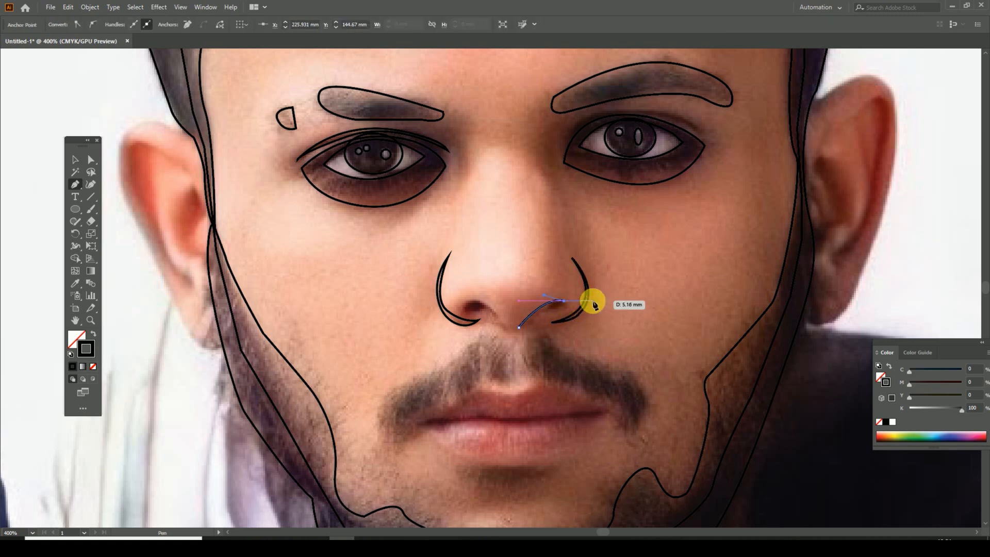
{"action": "key", "text": "ctrl+plus"}
{"action": "key", "text": "ctrl+plus"}
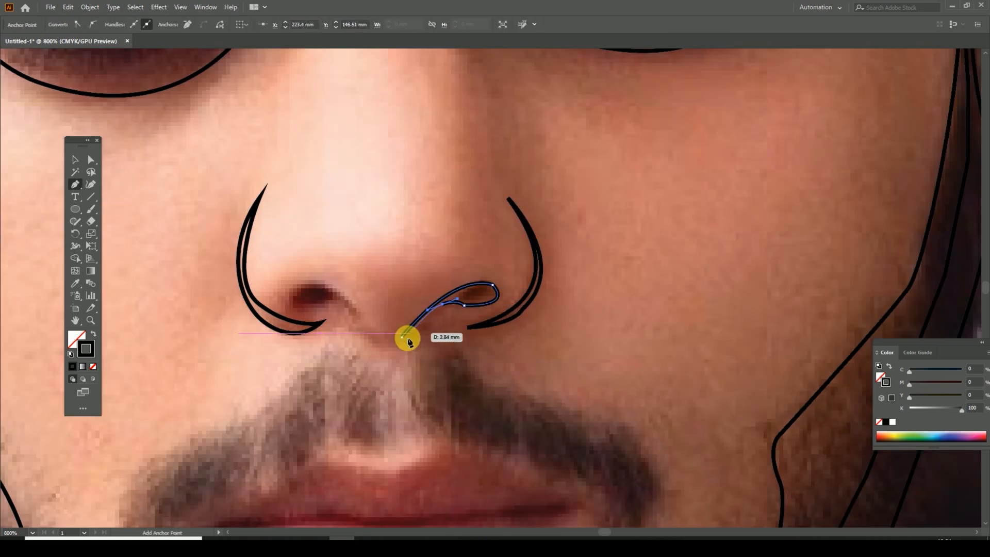
{"action": "left_click_drag", "start_coordinate": [361, 315], "coordinate": [494, 306]}
{"action": "left_click", "coordinate": [486, 309]}
{"action": "mouse_move", "coordinate": [459, 296]}
{"action": "left_mouse_down"}
{"action": "mouse_move", "coordinate": [435, 303]}
{"action": "mouse_move", "coordinate": [436, 257]}
{"action": "left_mouse_up"}
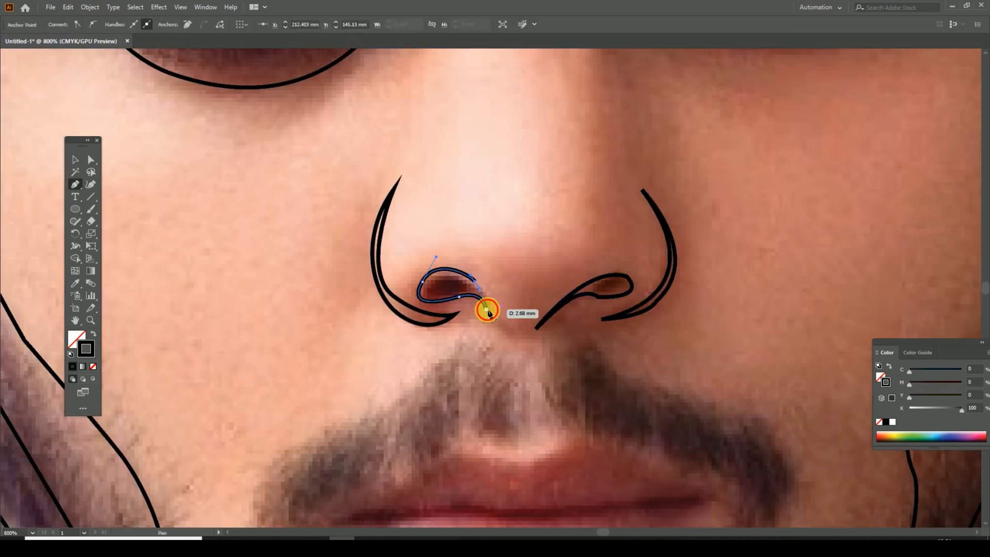
{"action": "left_click", "coordinate": [486, 309]}
Step: Trace the moustache's upper contour from its left end, over the dip under the nose, towards its right end
{"action": "key", "text": "ctrl+minus"}
{"action": "key", "text": "ctrl+minus"}
{"action": "left_click_drag", "start_coordinate": [547, 150], "coordinate": [575, 142]}
{"action": "left_click", "coordinate": [444, 384], "text": "ctrl"}
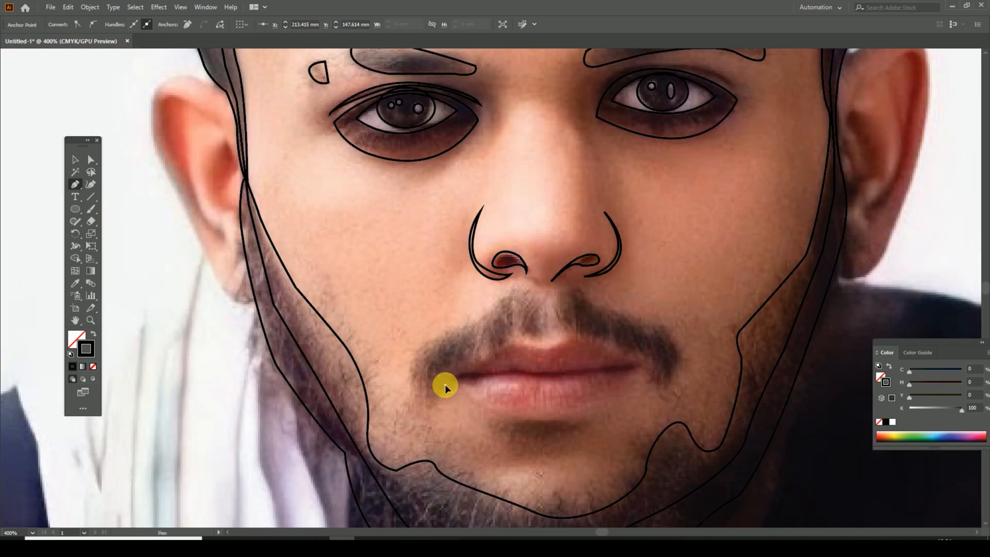
{"action": "left_click", "coordinate": [444, 385]}
{"action": "left_click_drag", "start_coordinate": [409, 382], "coordinate": [456, 329]}
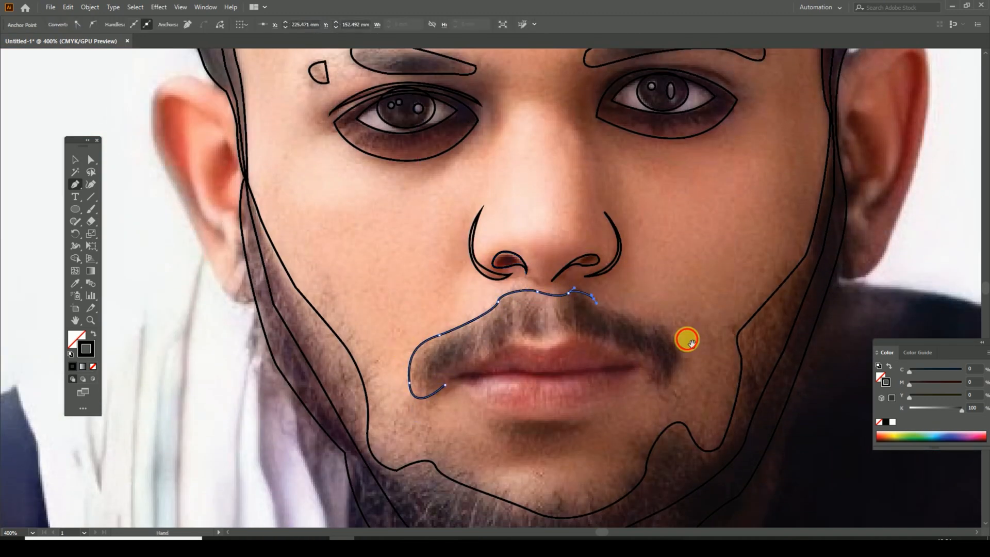
{"action": "left_click_drag", "start_coordinate": [624, 330], "coordinate": [607, 304]}
{"action": "left_click", "coordinate": [638, 299]}
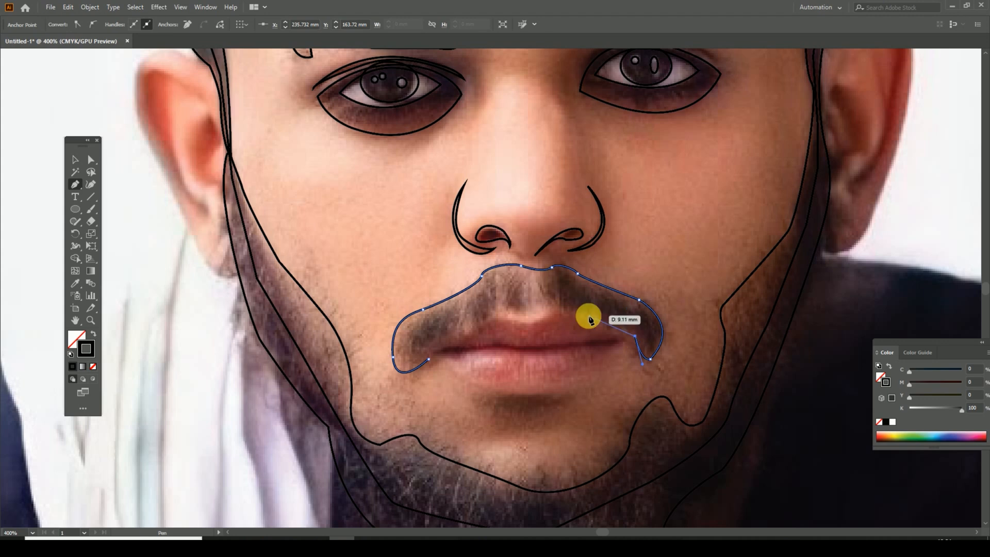
Step: Close the moustache outline along the upper lip back to its left end and deselect it
{"action": "left_click", "coordinate": [541, 311]}
{"action": "left_click_drag", "start_coordinate": [497, 316], "coordinate": [474, 323]}
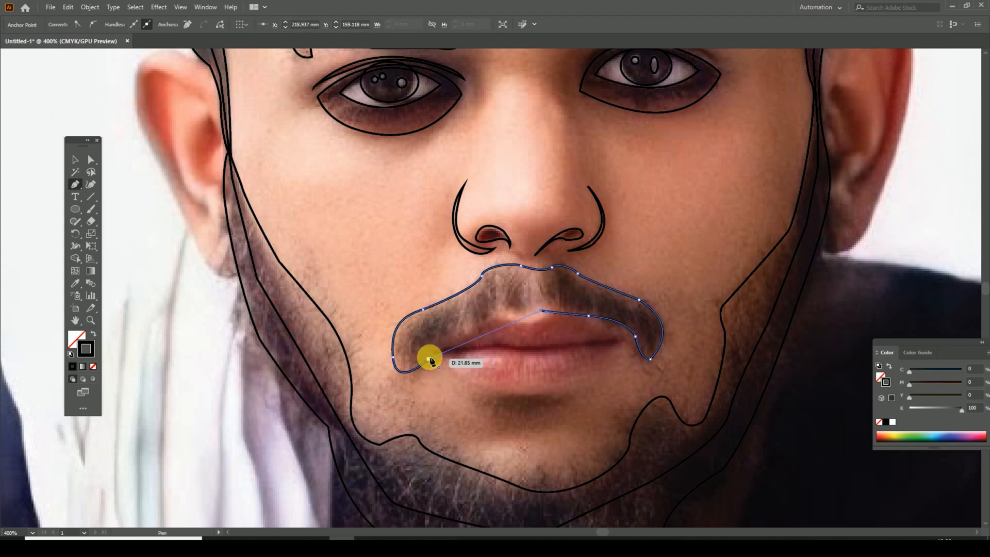
{"action": "left_click", "coordinate": [79, 156]}
{"action": "left_click", "coordinate": [808, 278]}
{"action": "left_click_drag", "start_coordinate": [538, 380], "coordinate": [530, 333]}
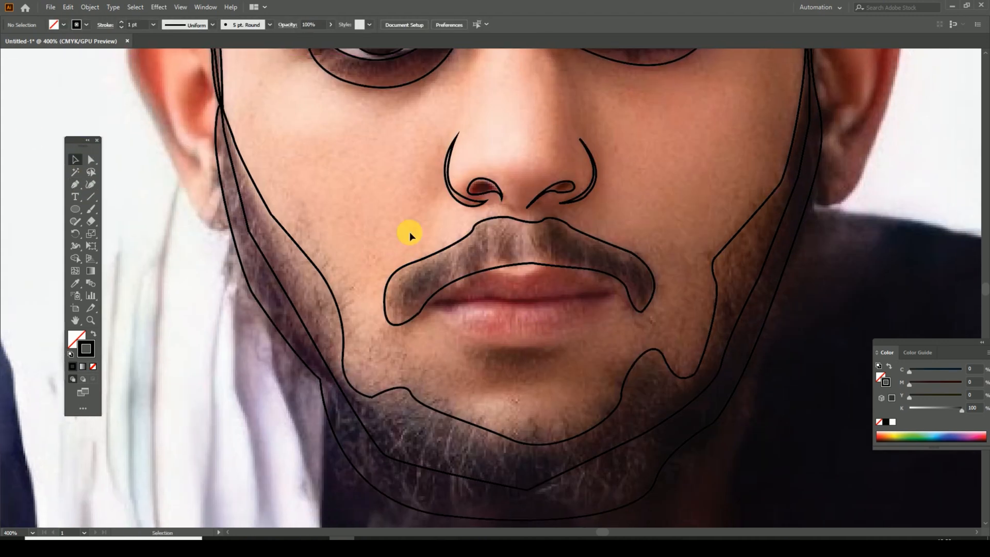
Step: Examine the outlines traced so far across the whole portrait and around the mouth
{"action": "left_click", "coordinate": [445, 287]}
{"action": "key", "text": "ctrl+0"}
{"action": "left_click", "coordinate": [756, 246]}
{"action": "key", "text": "ctrl+plus"}
{"action": "key", "text": "ctrl+plus"}
{"action": "key", "text": "ctrl+plus"}
{"action": "left_click", "coordinate": [390, 278]}
{"action": "key", "text": "ctrl+plus"}
{"action": "left_click_drag", "start_coordinate": [493, 395], "coordinate": [468, 317]}
Step: Trace the outer contour of both lips, including the cupid's bow, as one closed Pen path
{"action": "left_click", "coordinate": [75, 184]}
{"action": "left_click", "coordinate": [426, 348]}
{"action": "left_click", "coordinate": [582, 375]}
{"action": "mouse_move", "coordinate": [582, 375]}
{"action": "left_mouse_down"}
{"action": "mouse_move", "coordinate": [657, 329]}
{"action": "mouse_move", "coordinate": [635, 295]}
{"action": "left_mouse_up"}
{"action": "left_click", "coordinate": [618, 330]}
{"action": "left_click_drag", "start_coordinate": [536, 312], "coordinate": [507, 311]}
{"action": "left_click", "coordinate": [536, 311]}
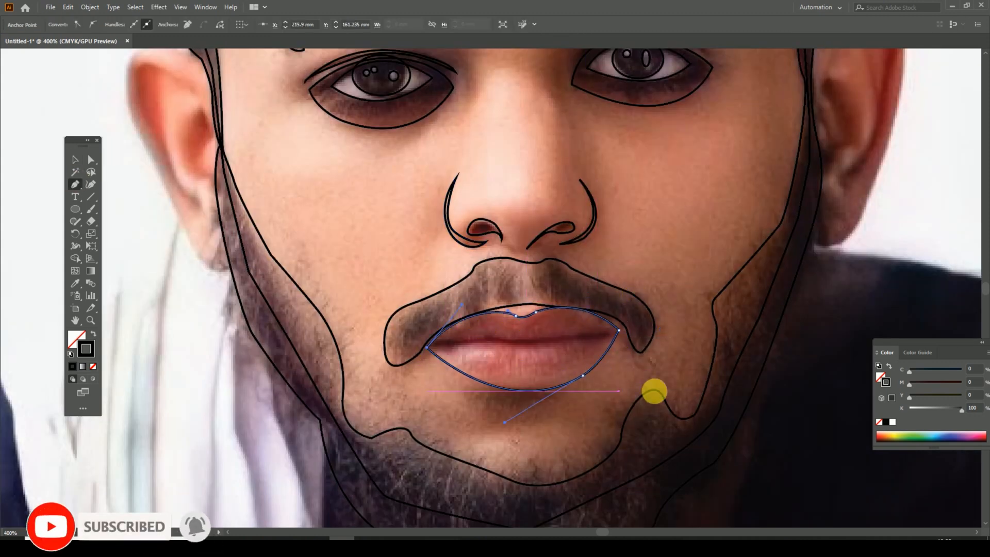
Step: Trace the dark line between the lips as a thin closed Pen path from corner to corner
{"action": "left_click", "coordinate": [432, 340]}
{"action": "left_click_drag", "start_coordinate": [509, 337], "coordinate": [535, 339]}
{"action": "left_click_drag", "start_coordinate": [616, 331], "coordinate": [555, 346]}
{"action": "left_click", "coordinate": [444, 345]}
Step: Trace the outer contour of the left ear from the hairline around the lobe and close it along the beard
{"action": "left_click", "coordinate": [290, 192]}
{"action": "left_click_drag", "start_coordinate": [590, 411], "coordinate": [593, 358]}
{"action": "left_click_drag", "start_coordinate": [319, 150], "coordinate": [535, 368]}
{"action": "left_click", "coordinate": [75, 184]}
{"action": "left_click_drag", "start_coordinate": [426, 228], "coordinate": [441, 242]}
{"action": "left_click", "coordinate": [442, 246]}
{"action": "left_click_drag", "start_coordinate": [360, 245], "coordinate": [343, 297]}
{"action": "left_click", "coordinate": [361, 245]}
{"action": "left_click_drag", "start_coordinate": [376, 330], "coordinate": [381, 269]}
{"action": "left_click_drag", "start_coordinate": [382, 270], "coordinate": [416, 324]}
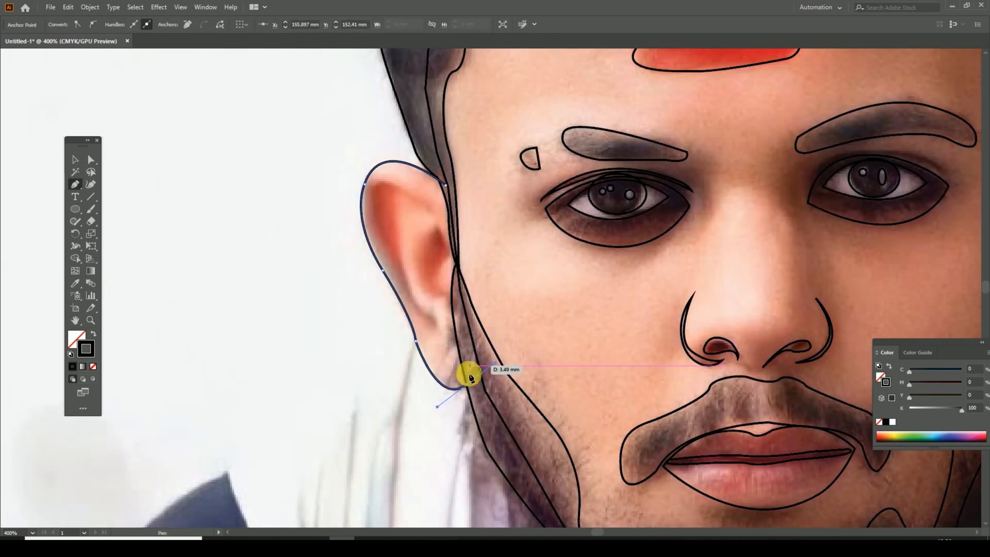
{"action": "left_click", "coordinate": [457, 298]}
{"action": "left_click", "coordinate": [456, 245]}
Step: Trace the long shaded fold inside the left ear's outer edge with the Pen tool
{"action": "left_click", "coordinate": [431, 211]}
{"action": "left_click_drag", "start_coordinate": [370, 192], "coordinate": [356, 228]}
{"action": "left_click", "coordinate": [404, 293]}
{"action": "left_click_drag", "start_coordinate": [425, 319], "coordinate": [435, 323]}
{"action": "left_click", "coordinate": [400, 258]}
{"action": "left_click", "coordinate": [403, 199]}
Step: Trace the inner hollow of the left ear beside the face as a curved Pen path
{"action": "left_click", "coordinate": [435, 225]}
{"action": "left_click_drag", "start_coordinate": [421, 280], "coordinate": [441, 324]}
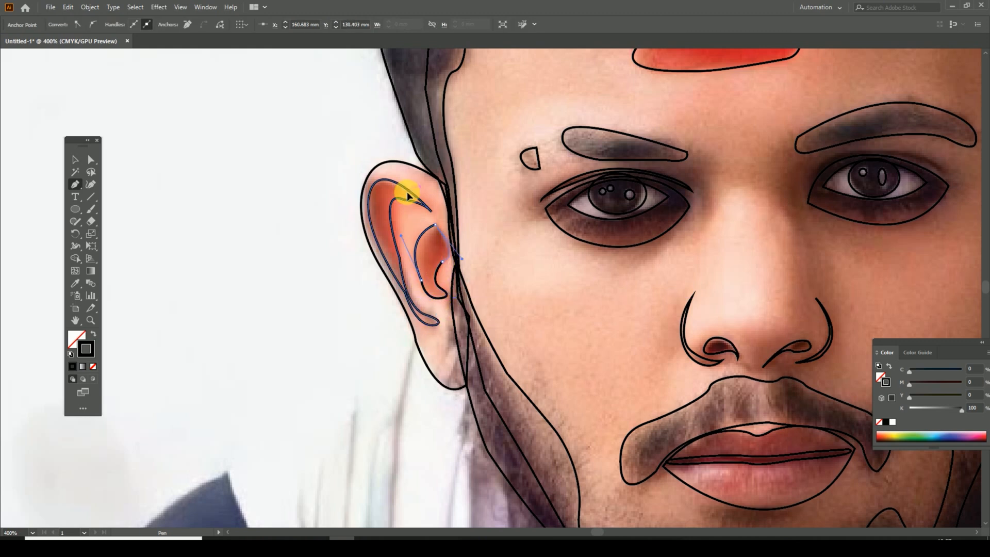
{"action": "left_click_drag", "start_coordinate": [442, 230], "coordinate": [428, 212]}
Step: Trace the outer contour of the right ear as a closed Pen path, from the hairline around the lobe
{"action": "left_click_drag", "start_coordinate": [719, 346], "coordinate": [227, 442]}
{"action": "left_click", "coordinate": [557, 249]}
{"action": "left_click_drag", "start_coordinate": [626, 211], "coordinate": [655, 252]}
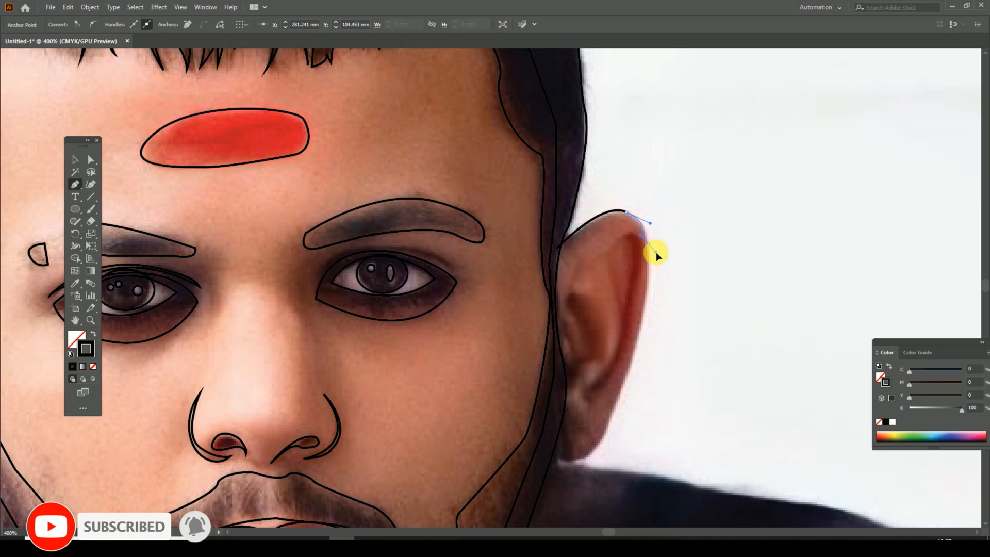
{"action": "left_click", "coordinate": [648, 254]}
{"action": "left_click_drag", "start_coordinate": [637, 322], "coordinate": [655, 263]}
{"action": "left_click_drag", "start_coordinate": [647, 311], "coordinate": [630, 341]}
{"action": "left_click_drag", "start_coordinate": [601, 399], "coordinate": [601, 399]}
{"action": "left_click_drag", "start_coordinate": [573, 388], "coordinate": [571, 363]}
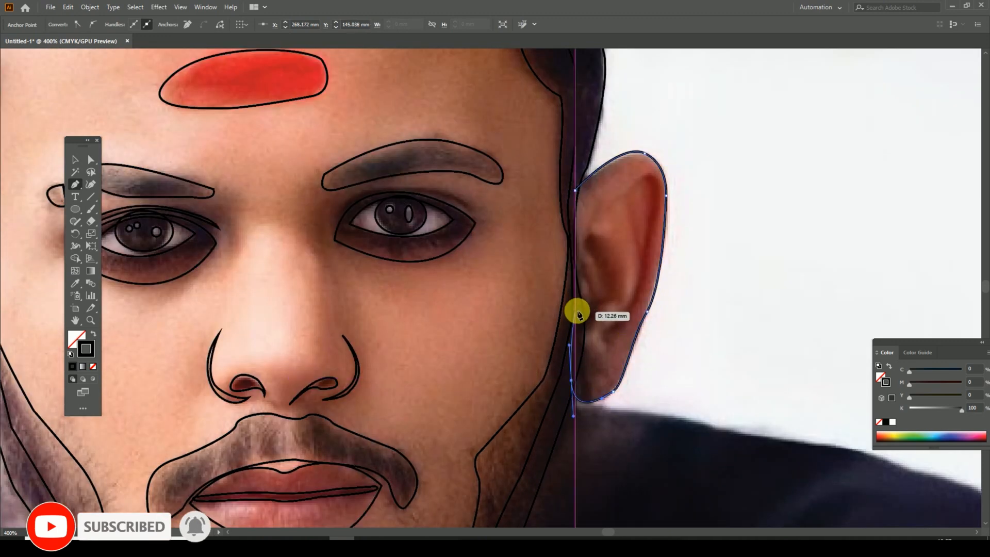
{"action": "left_click", "coordinate": [576, 190]}
Step: Trace the long shaded fold inside the right ear's outer edge as a closed Pen path
{"action": "left_click", "coordinate": [626, 198]}
{"action": "left_click_drag", "start_coordinate": [636, 257], "coordinate": [637, 271]}
{"action": "left_click_drag", "start_coordinate": [612, 324], "coordinate": [584, 352]}
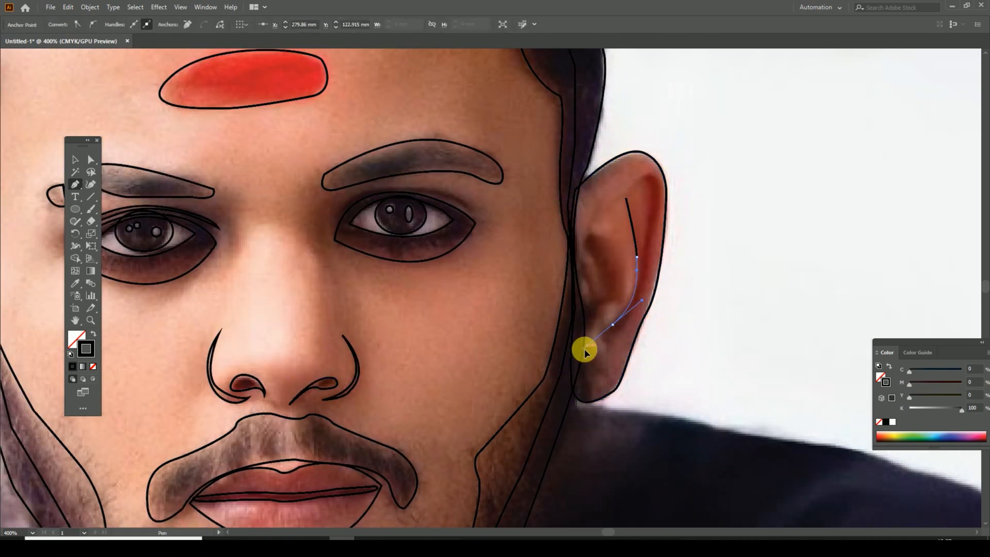
{"action": "left_click_drag", "start_coordinate": [651, 237], "coordinate": [658, 226]}
{"action": "left_click_drag", "start_coordinate": [637, 181], "coordinate": [601, 206]}
{"action": "left_click", "coordinate": [637, 181]}
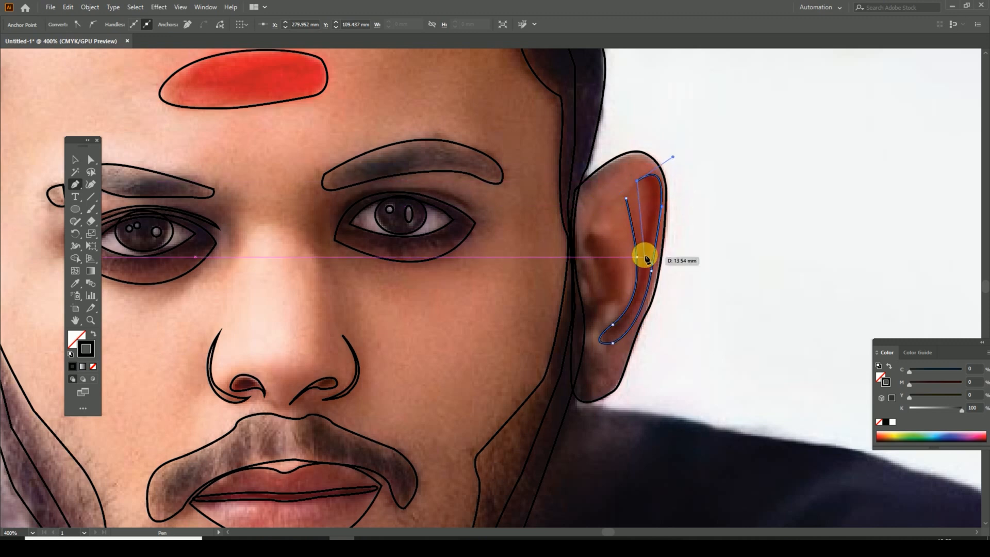
{"action": "left_click_drag", "start_coordinate": [644, 257], "coordinate": [634, 329]}
Step: Trace the inner hollow of the right ear beside the face as a closed curved Pen path, and deselect it
{"action": "left_click", "coordinate": [587, 265]}
{"action": "left_click_drag", "start_coordinate": [599, 297], "coordinate": [614, 295]}
{"action": "left_click_drag", "start_coordinate": [590, 254], "coordinate": [586, 240]}
{"action": "left_click_drag", "start_coordinate": [603, 234], "coordinate": [626, 252]}
{"action": "left_click_drag", "start_coordinate": [618, 303], "coordinate": [600, 311]}
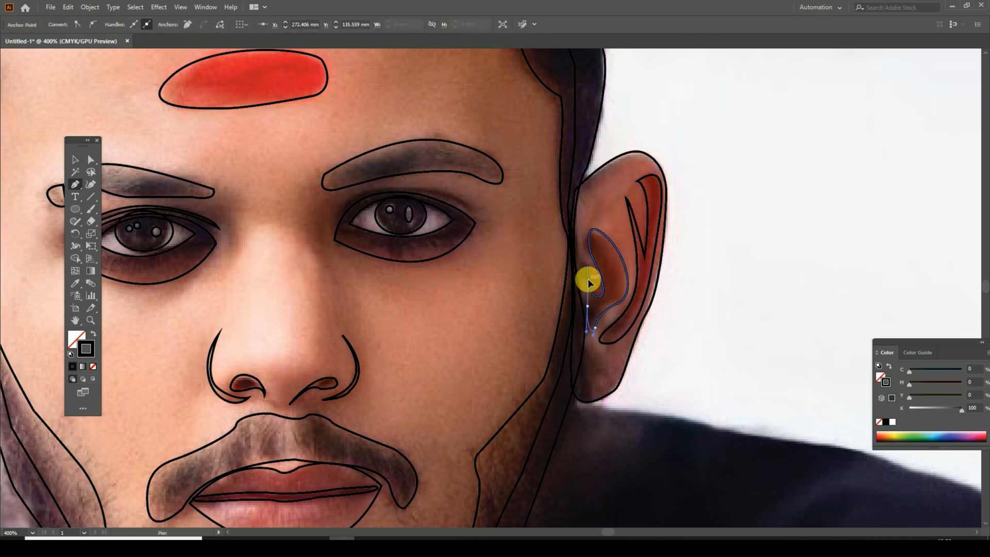
{"action": "left_click", "coordinate": [595, 304]}
{"action": "left_click_drag", "start_coordinate": [587, 265], "coordinate": [596, 250]}
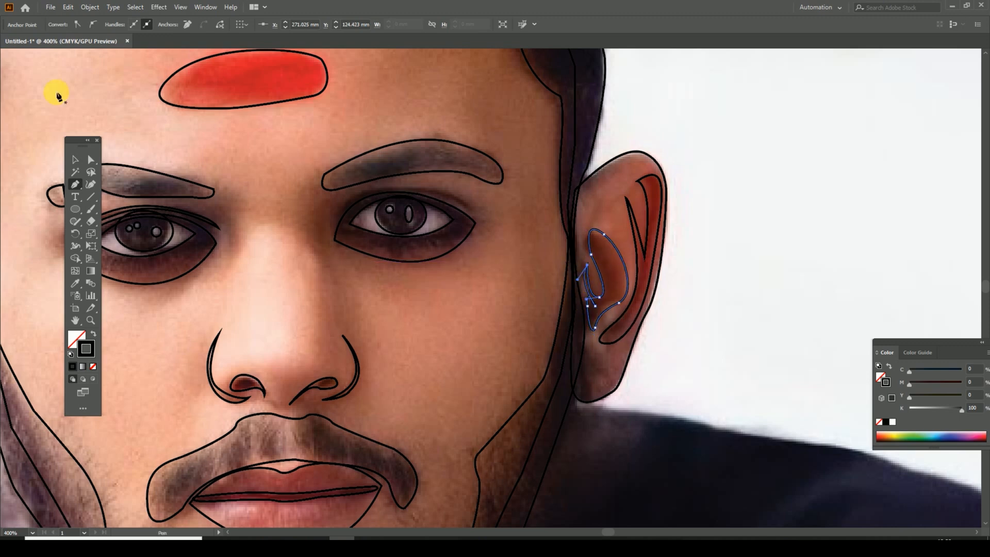
{"action": "left_click", "coordinate": [76, 160]}
{"action": "left_click", "coordinate": [668, 421]}
Step: Trace the dark shirt's left outer edge with the Pen tool, from below the left ear over the shoulder and down the sleeve
{"action": "left_click_drag", "start_coordinate": [320, 301], "coordinate": [738, 41]}
{"action": "key", "text": "ctrl+minus"}
{"action": "key", "text": "ctrl+minus"}
{"action": "key", "text": "ctrl+minus"}
{"action": "left_click_drag", "start_coordinate": [672, 315], "coordinate": [768, 266]}
{"action": "left_click", "coordinate": [75, 184]}
{"action": "left_click_drag", "start_coordinate": [525, 205], "coordinate": [508, 267]}
{"action": "key", "text": "ctrl+plus"}
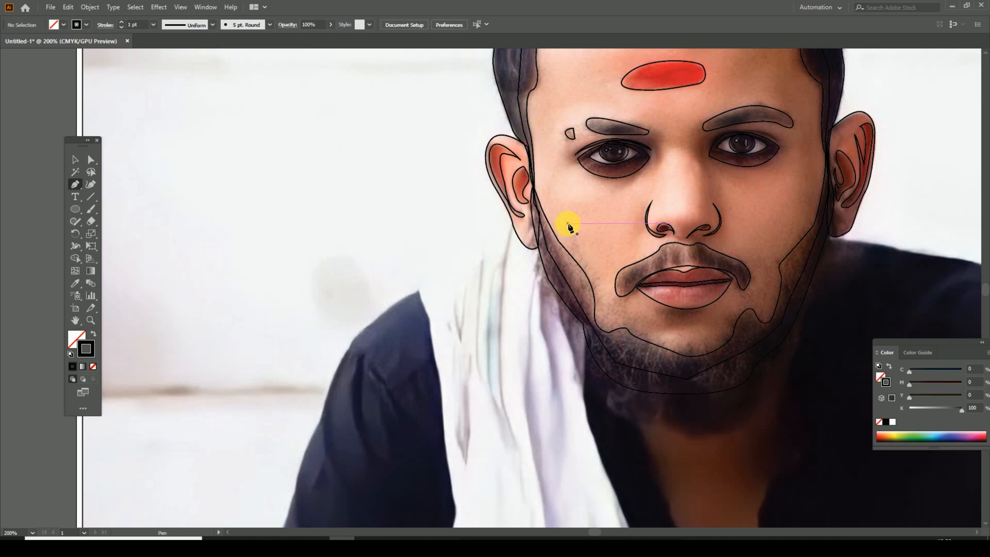
{"action": "key", "text": "ctrl+plus"}
{"action": "left_click_drag", "start_coordinate": [567, 226], "coordinate": [585, 282]}
{"action": "left_click", "coordinate": [543, 234]}
{"action": "left_click", "coordinate": [402, 348]}
{"action": "left_click_drag", "start_coordinate": [403, 348], "coordinate": [459, 277]}
{"action": "left_click_drag", "start_coordinate": [397, 316], "coordinate": [444, 259]}
{"action": "mouse_move", "coordinate": [409, 291]}
{"action": "left_mouse_down"}
{"action": "mouse_move", "coordinate": [399, 305]}
{"action": "mouse_move", "coordinate": [440, 207]}
{"action": "mouse_move", "coordinate": [404, 299]}
{"action": "left_mouse_up"}
{"action": "left_click", "coordinate": [406, 292]}
{"action": "left_click", "coordinate": [378, 359]}
{"action": "left_click_drag", "start_coordinate": [371, 395], "coordinate": [415, 280]}
{"action": "left_click", "coordinate": [402, 330]}
{"action": "left_click_drag", "start_coordinate": [393, 378], "coordinate": [409, 310]}
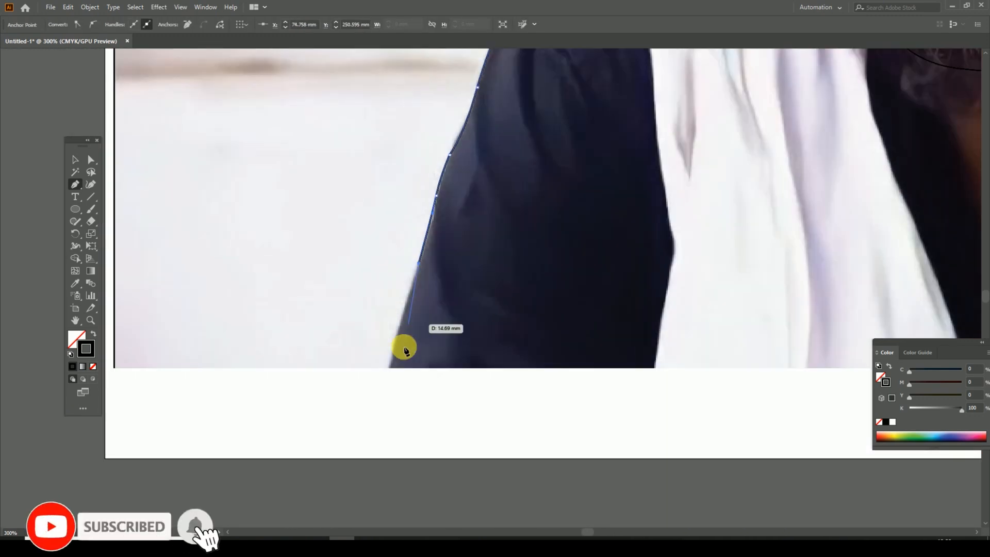
Step: Continue the left shirt outline along the photo's bottom edge and up beside the neck to close it, and deselect it
{"action": "left_click_drag", "start_coordinate": [820, 330], "coordinate": [358, 331]}
{"action": "left_click", "coordinate": [567, 368]}
{"action": "left_click_drag", "start_coordinate": [549, 294], "coordinate": [567, 382]}
{"action": "left_click_drag", "start_coordinate": [550, 334], "coordinate": [536, 293]}
{"action": "left_click_drag", "start_coordinate": [525, 248], "coordinate": [564, 322]}
{"action": "left_click", "coordinate": [565, 321]}
{"action": "left_click", "coordinate": [533, 281]}
{"action": "left_click", "coordinate": [561, 330]}
{"action": "left_click", "coordinate": [522, 261]}
{"action": "left_click", "coordinate": [496, 246]}
{"action": "left_click", "coordinate": [75, 159]}
{"action": "left_click_drag", "start_coordinate": [423, 410], "coordinate": [438, 210]}
{"action": "left_click", "coordinate": [361, 225]}
Step: Trace the white scarf's left edge against the dark shirt with the Pen tool, from the shoulder down to the photo's bottom edge
{"action": "key", "text": "p"}
{"action": "left_click", "coordinate": [390, 98]}
{"action": "left_click", "coordinate": [405, 150]}
{"action": "left_click", "coordinate": [417, 164]}
{"action": "left_click", "coordinate": [426, 202]}
{"action": "left_click_drag", "start_coordinate": [432, 274], "coordinate": [447, 229]}
{"action": "left_click", "coordinate": [446, 228]}
{"action": "left_click", "coordinate": [453, 261]}
{"action": "left_click_drag", "start_coordinate": [460, 307], "coordinate": [460, 268]}
{"action": "left_click", "coordinate": [461, 262]}
{"action": "left_click", "coordinate": [463, 282]}
{"action": "left_click", "coordinate": [455, 251]}
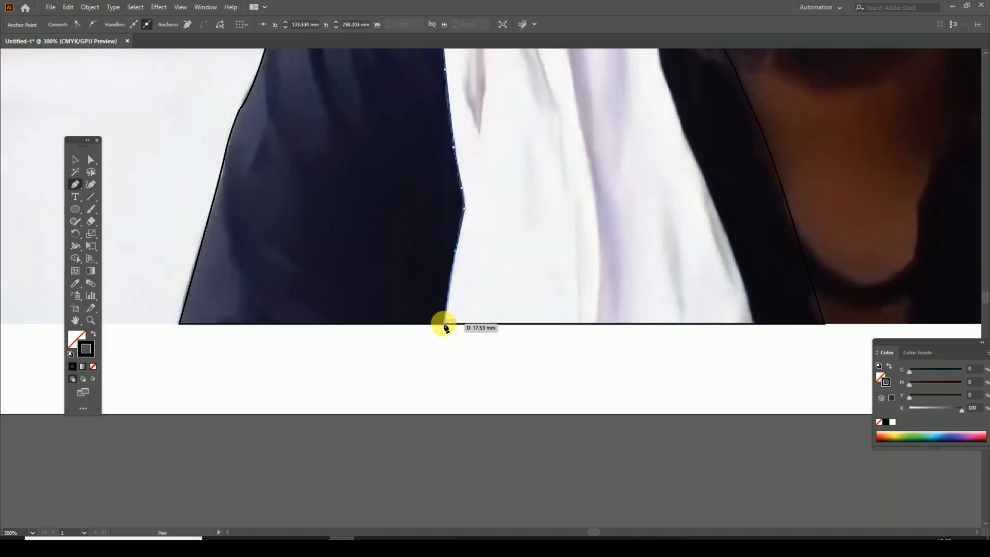
{"action": "left_click", "coordinate": [443, 323]}
Step: Carry the scarf outline just below the photo, up its right edge to the left ear, and close it at the shoulder
{"action": "left_click_drag", "start_coordinate": [444, 348], "coordinate": [395, 401]}
{"action": "left_click", "coordinate": [396, 401]}
{"action": "left_click", "coordinate": [705, 393]}
{"action": "left_click_drag", "start_coordinate": [704, 283], "coordinate": [720, 355]}
{"action": "left_click", "coordinate": [674, 362]}
{"action": "left_click_drag", "start_coordinate": [665, 258], "coordinate": [647, 286]}
{"action": "left_click_drag", "start_coordinate": [653, 221], "coordinate": [646, 320]}
{"action": "left_click", "coordinate": [612, 275]}
{"action": "left_click", "coordinate": [587, 224]}
{"action": "left_click_drag", "start_coordinate": [588, 225], "coordinate": [618, 285]}
{"action": "left_click", "coordinate": [586, 232]}
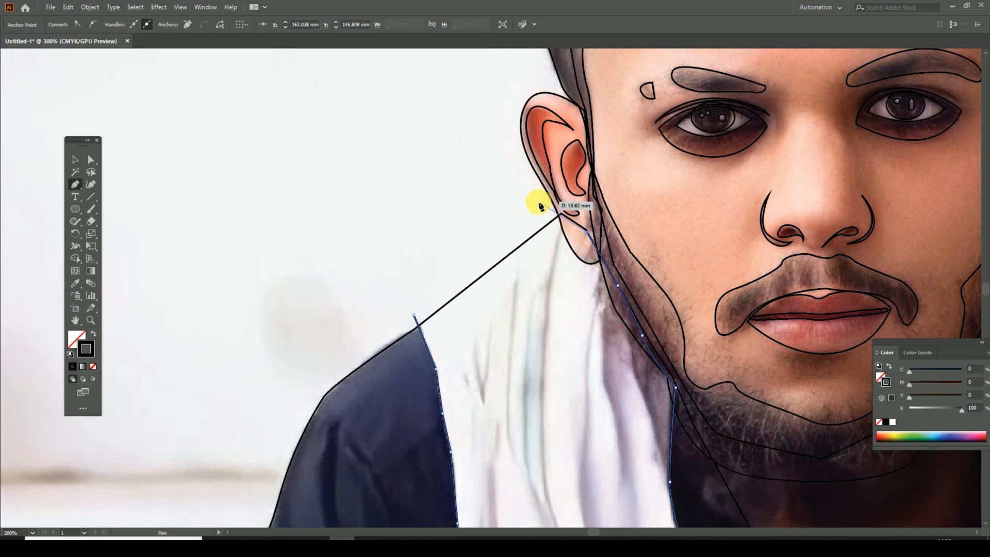
{"action": "left_click", "coordinate": [414, 314]}
Step: Trace the long narrow folds in the upper middle of the scarf as closed, pointed Pen paths
{"action": "left_click_drag", "start_coordinate": [514, 273], "coordinate": [491, 160]}
{"action": "left_click", "coordinate": [490, 161]}
{"action": "left_click_drag", "start_coordinate": [496, 355], "coordinate": [534, 363]}
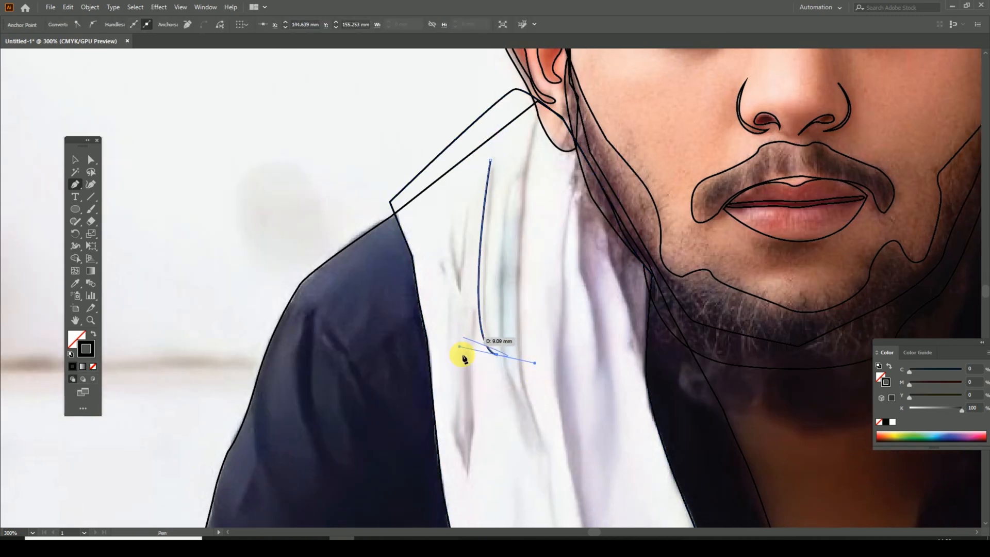
{"action": "left_click_drag", "start_coordinate": [509, 86], "coordinate": [508, 87]}
{"action": "left_click_drag", "start_coordinate": [503, 355], "coordinate": [486, 287]}
{"action": "left_click", "coordinate": [515, 53]}
{"action": "left_click_drag", "start_coordinate": [528, 371], "coordinate": [587, 430]}
{"action": "left_click", "coordinate": [528, 370]}
{"action": "mouse_move", "coordinate": [508, 177]}
{"action": "left_mouse_down"}
{"action": "mouse_move", "coordinate": [481, 287]}
{"action": "mouse_move", "coordinate": [493, 197]}
{"action": "mouse_move", "coordinate": [537, 91]}
{"action": "left_mouse_up"}
{"action": "left_click", "coordinate": [489, 165]}
Step: Trace the two small V-shaped folds near the scarf's left side as closed Pen paths
{"action": "left_click", "coordinate": [453, 193]}
{"action": "left_click_drag", "start_coordinate": [464, 259], "coordinate": [464, 352]}
{"action": "left_click", "coordinate": [464, 260]}
{"action": "left_click", "coordinate": [477, 256]}
{"action": "left_click_drag", "start_coordinate": [470, 393], "coordinate": [480, 409]}
{"action": "left_click", "coordinate": [470, 392]}
{"action": "left_click_drag", "start_coordinate": [486, 340], "coordinate": [438, 274]}
{"action": "left_click", "coordinate": [472, 308]}
{"action": "left_click", "coordinate": [452, 389]}
Step: Trace the longest fold down the middle of the scarf as a slender closed Pen path
{"action": "left_click", "coordinate": [512, 201]}
{"action": "left_click_drag", "start_coordinate": [448, 364], "coordinate": [443, 309]}
{"action": "left_click_drag", "start_coordinate": [443, 309], "coordinate": [458, 354]}
{"action": "left_click_drag", "start_coordinate": [467, 499], "coordinate": [467, 412]}
{"action": "left_click_drag", "start_coordinate": [466, 411], "coordinate": [461, 426]}
{"action": "left_click", "coordinate": [466, 411]}
{"action": "mouse_move", "coordinate": [473, 297]}
{"action": "left_mouse_down"}
{"action": "mouse_move", "coordinate": [486, 377]}
{"action": "mouse_move", "coordinate": [465, 311]}
{"action": "left_mouse_up"}
{"action": "left_click_drag", "start_coordinate": [463, 243], "coordinate": [469, 330]}
{"action": "left_click", "coordinate": [464, 136]}
Step: Trace the two short narrow folds near the scarf's lower right corner as closed Pen paths, and deselect them
{"action": "left_click_drag", "start_coordinate": [547, 495], "coordinate": [493, 278]}
{"action": "left_click", "coordinate": [495, 266]}
{"action": "left_click_drag", "start_coordinate": [508, 376], "coordinate": [515, 384]}
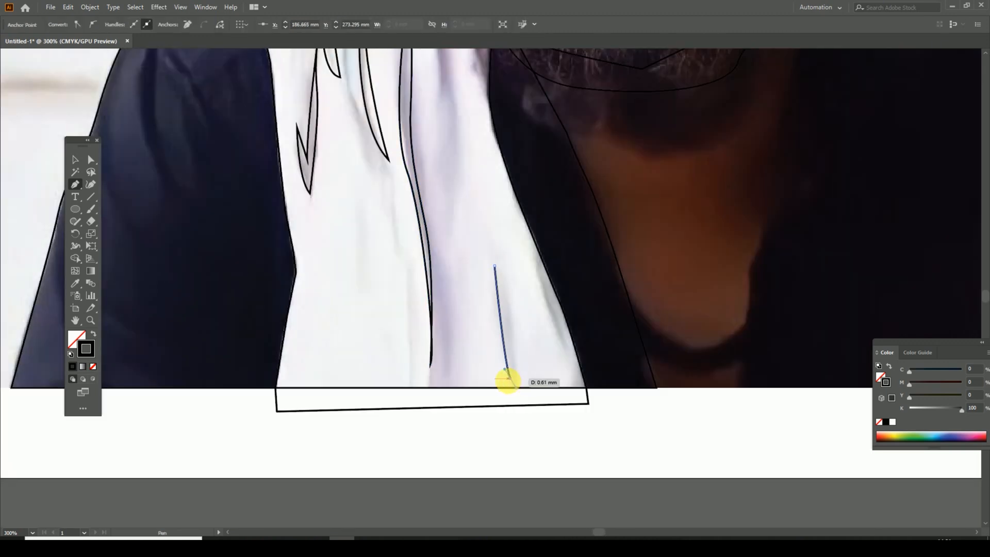
{"action": "left_click_drag", "start_coordinate": [480, 227], "coordinate": [479, 227]}
{"action": "left_click", "coordinate": [534, 262]}
{"action": "left_click_drag", "start_coordinate": [563, 352], "coordinate": [575, 366]}
{"action": "left_click", "coordinate": [563, 351]}
{"action": "left_click_drag", "start_coordinate": [534, 262], "coordinate": [528, 251]}
{"action": "left_click", "coordinate": [75, 160]}
{"action": "left_click", "coordinate": [582, 442]}
Step: Trace the curved neckline band at the base of the neck, and the neck's right edge from the jaw downward
{"action": "left_click_drag", "start_coordinate": [754, 357], "coordinate": [581, 381]}
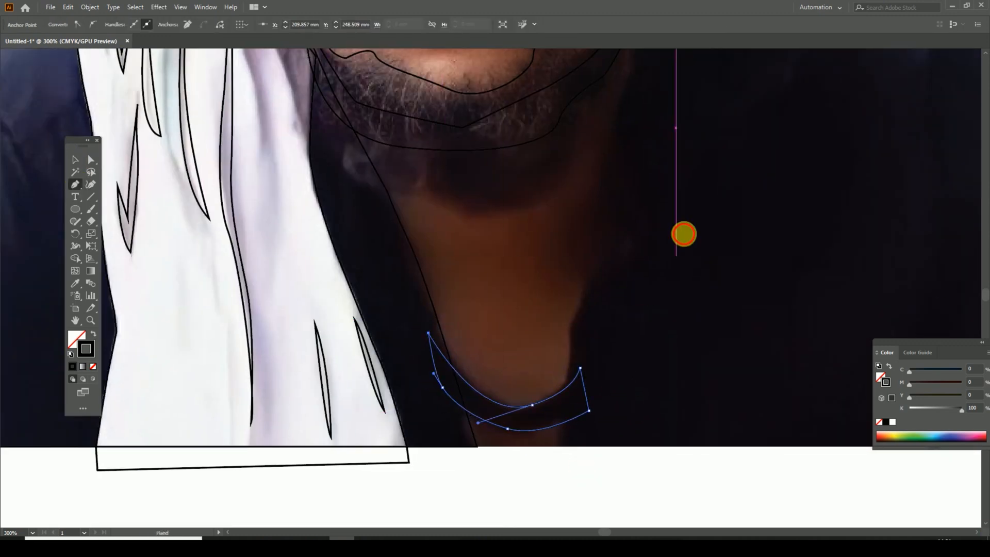
{"action": "left_click_drag", "start_coordinate": [684, 234], "coordinate": [648, 285]}
{"action": "left_click", "coordinate": [629, 330], "text": "ctrl"}
{"action": "left_click_drag", "start_coordinate": [630, 329], "coordinate": [645, 511]}
{"action": "left_click", "coordinate": [621, 245]}
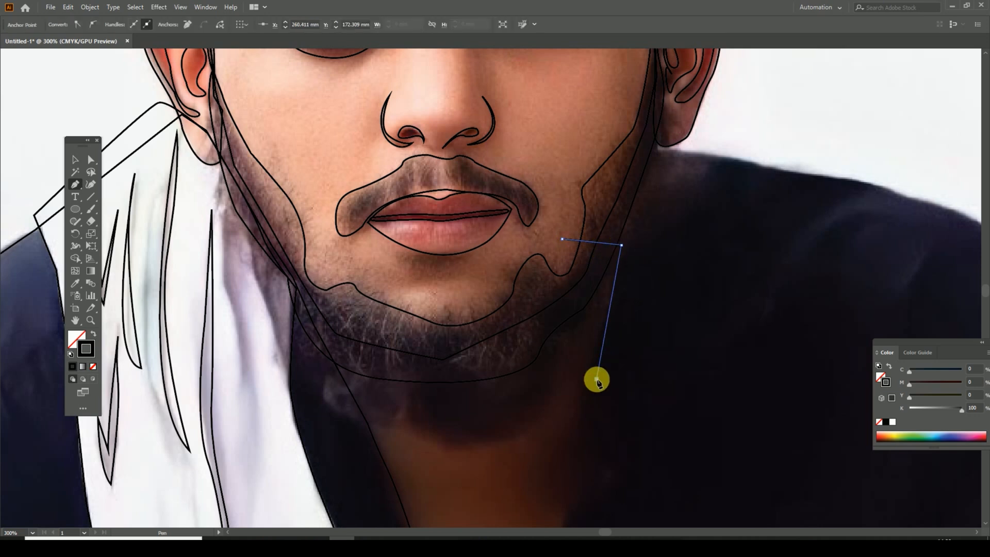
{"action": "left_click", "coordinate": [596, 382]}
{"action": "left_click_drag", "start_coordinate": [581, 509], "coordinate": [593, 211]}
{"action": "key", "text": "ctrl+minus"}
{"action": "key", "text": "ctrl+minus"}
{"action": "key", "text": "ctrl+plus"}
{"action": "left_click", "coordinate": [472, 379]}
{"action": "left_click_drag", "start_coordinate": [472, 413], "coordinate": [546, 234]}
{"action": "key", "text": "ctrl+plus"}
{"action": "left_click", "coordinate": [478, 322]}
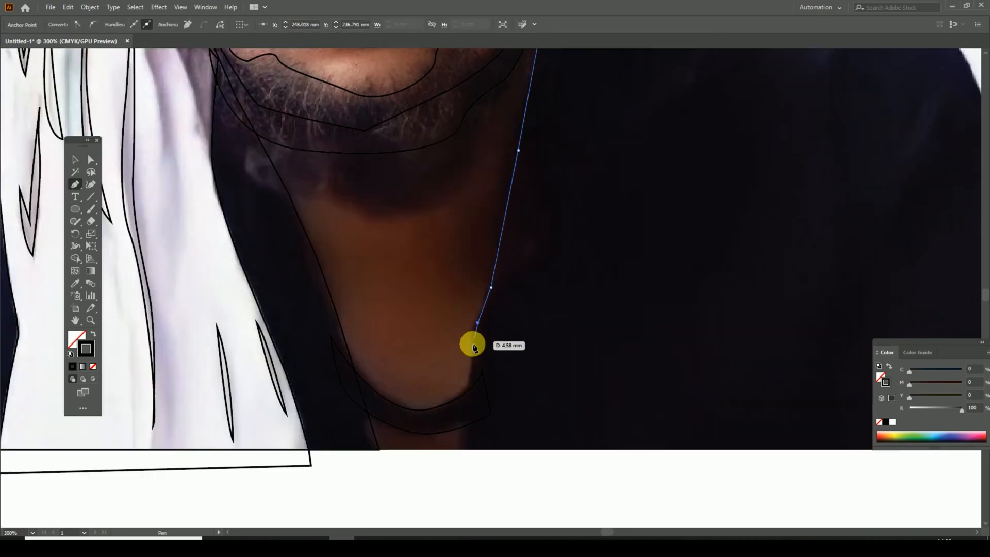
Step: Continue the neck outline along the photo's bottom edge, up the neck's left side and across the chin to close it
{"action": "left_click", "coordinate": [379, 450]}
{"action": "left_click_drag", "start_coordinate": [366, 408], "coordinate": [369, 385]}
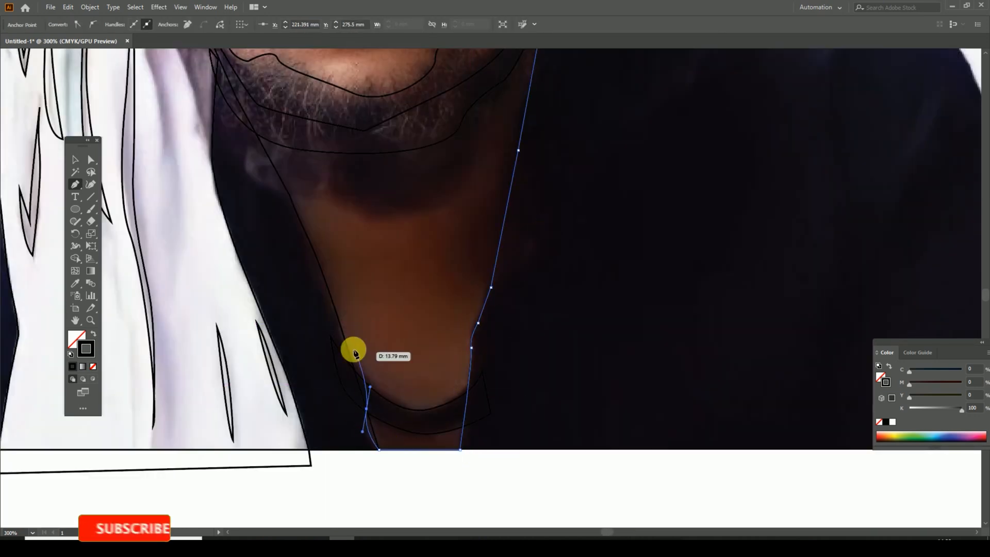
{"action": "left_click", "coordinate": [335, 335]}
{"action": "left_click", "coordinate": [308, 274]}
{"action": "left_click_drag", "start_coordinate": [287, 202], "coordinate": [434, 397]}
{"action": "left_click", "coordinate": [419, 384]}
{"action": "left_click", "coordinate": [387, 340]}
{"action": "left_click", "coordinate": [394, 292]}
{"action": "left_click", "coordinate": [473, 252]}
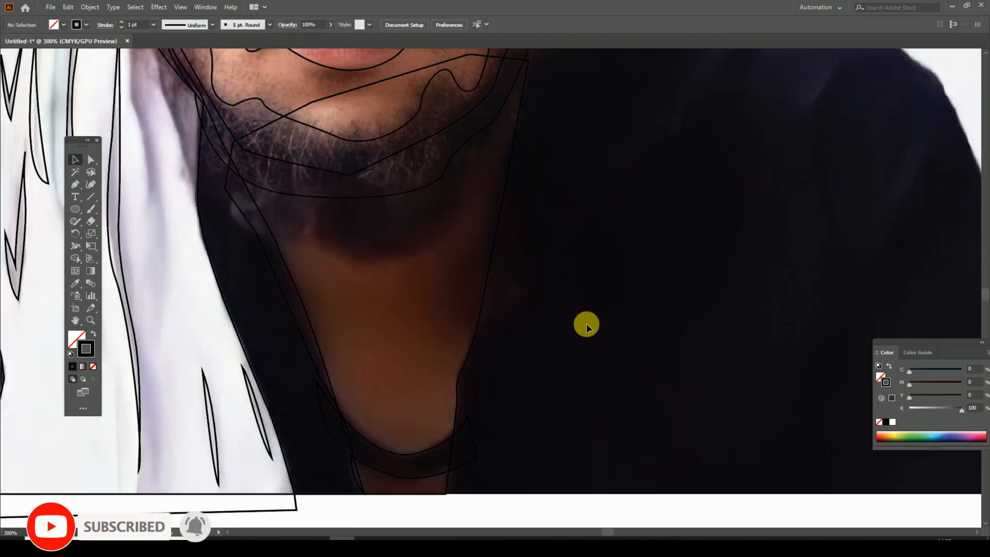
{"action": "scroll", "coordinate": [586, 324], "scroll_direction": "up", "scroll_amount": 5}
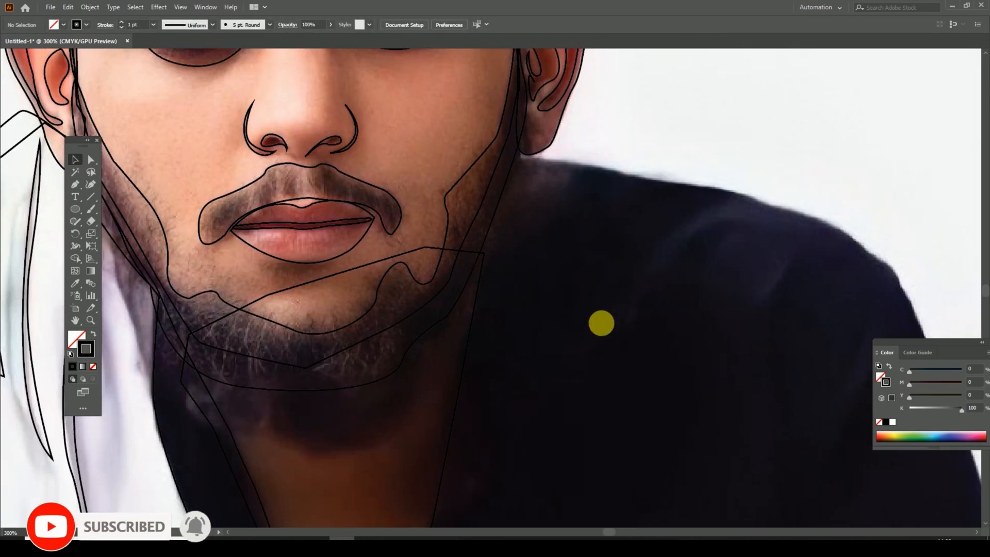
{"action": "key", "text": "ctrl+z"}
Step: Trace the dark shirt's right outer edge with the Pen tool, from below the right ear over the shoulder and down the sleeve
{"action": "left_click", "coordinate": [509, 154]}
{"action": "left_click", "coordinate": [584, 163]}
{"action": "left_click", "coordinate": [642, 177]}
{"action": "left_click_drag", "start_coordinate": [729, 191], "coordinate": [645, 138]}
{"action": "left_click_drag", "start_coordinate": [737, 175], "coordinate": [759, 207]}
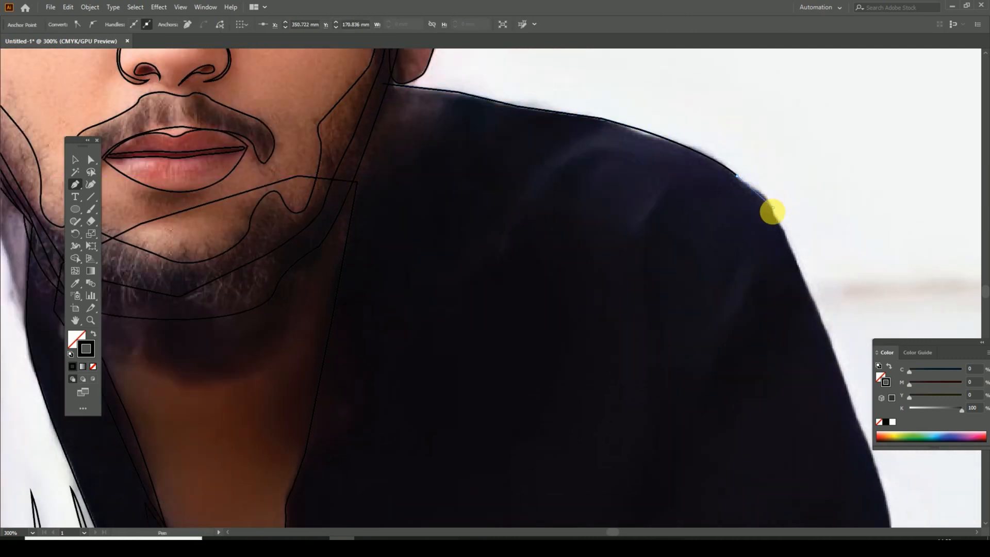
{"action": "left_click", "coordinate": [774, 209]}
{"action": "left_click_drag", "start_coordinate": [835, 372], "coordinate": [704, 189]}
{"action": "left_click", "coordinate": [727, 202]}
{"action": "left_click_drag", "start_coordinate": [743, 268], "coordinate": [728, 226]}
{"action": "left_click", "coordinate": [738, 248]}
{"action": "left_click_drag", "start_coordinate": [748, 304], "coordinate": [740, 258]}
{"action": "left_click", "coordinate": [766, 348]}
Step: Continue the right shirt outline along the bottom and up inside the neck's right edge to close it below the ear
{"action": "left_click_drag", "start_coordinate": [168, 344], "coordinate": [545, 335]}
{"action": "left_click", "coordinate": [495, 340]}
{"action": "left_click", "coordinate": [499, 275]}
{"action": "left_click", "coordinate": [513, 147]}
{"action": "left_click_drag", "start_coordinate": [532, 105], "coordinate": [470, 433]}
{"action": "left_click", "coordinate": [480, 373]}
{"action": "left_click", "coordinate": [513, 219]}
{"action": "left_click", "coordinate": [548, 138]}
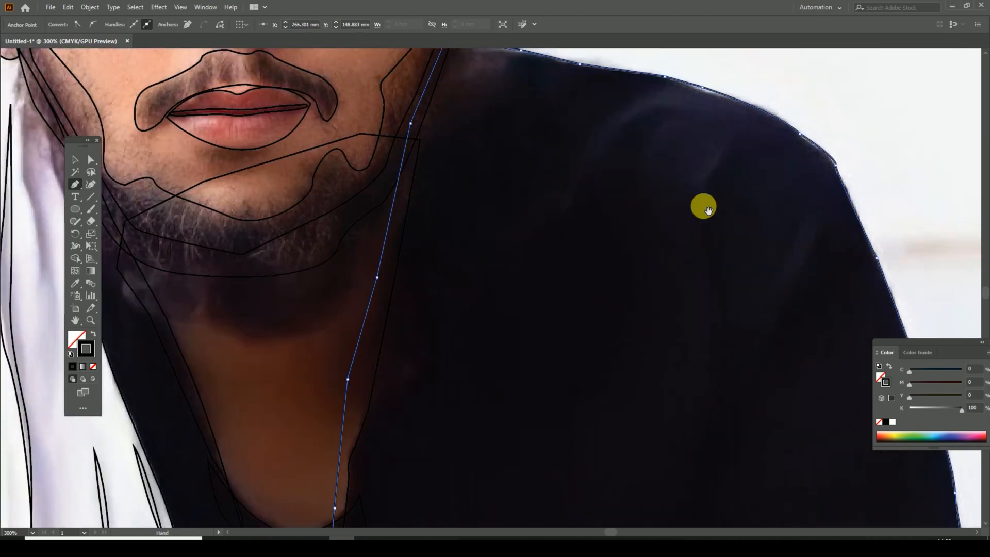
Step: Draw a thin slanted fold and a curved fold near the top of the left shirt sleeve with the Pen tool
{"action": "left_click_drag", "start_coordinate": [704, 206], "coordinate": [678, 232]}
{"action": "key", "text": "ctrl+minus"}
{"action": "key", "text": "ctrl+minus"}
{"action": "left_click_drag", "start_coordinate": [528, 438], "coordinate": [685, 289]}
{"action": "key", "text": "ctrl+plus"}
{"action": "key", "text": "ctrl+plus"}
{"action": "left_click_drag", "start_coordinate": [135, 402], "coordinate": [402, 252]}
{"action": "left_click", "coordinate": [342, 130]}
{"action": "left_click", "coordinate": [390, 211]}
{"action": "left_click", "coordinate": [329, 111]}
{"action": "left_click_drag", "start_coordinate": [337, 245], "coordinate": [395, 295]}
{"action": "left_click", "coordinate": [337, 245]}
{"action": "left_click", "coordinate": [330, 111]}
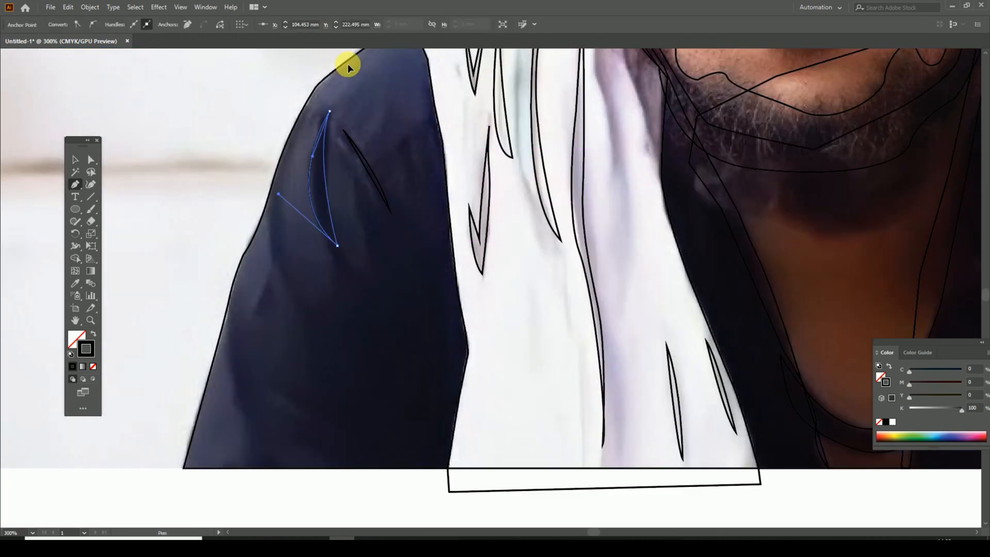
Step: Draw a narrow crescent fold along the middle of the left shirt sleeve
{"action": "left_click_drag", "start_coordinate": [335, 217], "coordinate": [339, 146]}
{"action": "left_click", "coordinate": [281, 148]}
{"action": "left_click_drag", "start_coordinate": [324, 246], "coordinate": [360, 256]}
{"action": "left_click", "coordinate": [324, 247]}
{"action": "left_click_drag", "start_coordinate": [281, 148], "coordinate": [303, 97]}
Step: Draw a small triangular fold and a narrow wavy fold near the lower outer edge of the left sleeve
{"action": "left_click", "coordinate": [271, 210]}
{"action": "left_click", "coordinate": [256, 253]}
{"action": "left_click", "coordinate": [284, 236]}
{"action": "left_click", "coordinate": [271, 211]}
{"action": "left_click", "coordinate": [235, 265]}
{"action": "left_click_drag", "start_coordinate": [245, 340], "coordinate": [256, 349]}
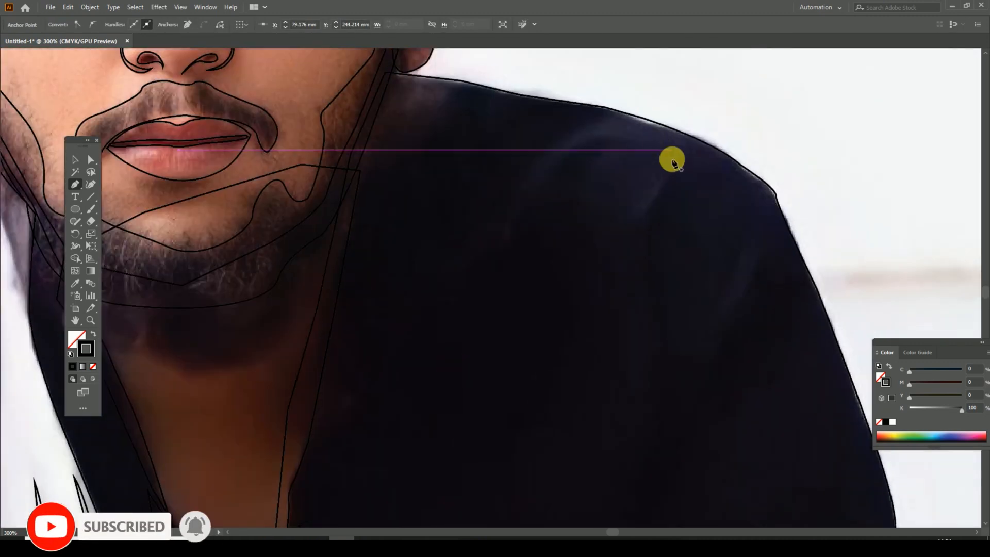
Step: Draw a long curved fold on the right shoulder and a crescent fold on the right sleeve with the Pen tool
{"action": "left_click", "coordinate": [671, 168]}
{"action": "left_click_drag", "start_coordinate": [633, 224], "coordinate": [637, 266]}
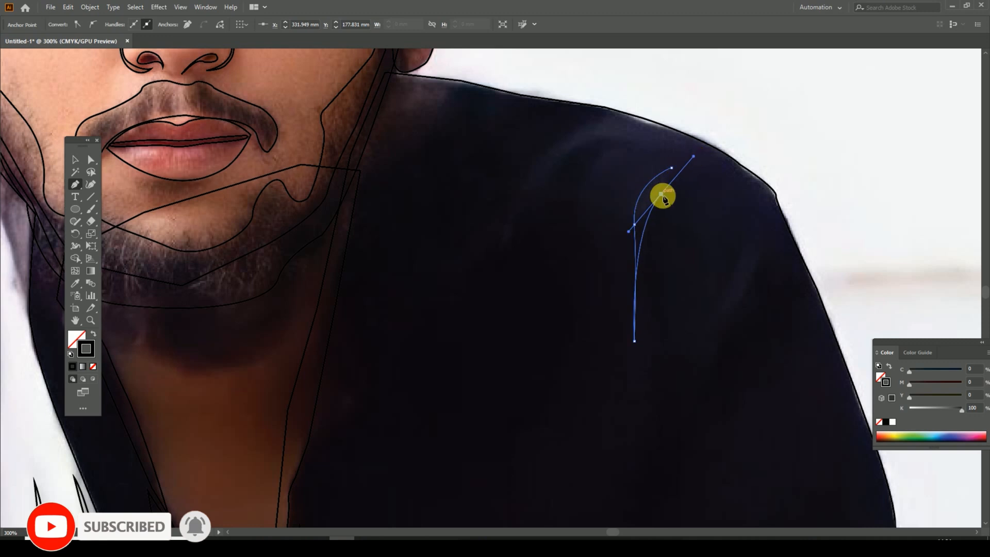
{"action": "left_click_drag", "start_coordinate": [753, 228], "coordinate": [756, 124]}
{"action": "left_click_drag", "start_coordinate": [695, 229], "coordinate": [670, 257]}
{"action": "left_click_drag", "start_coordinate": [748, 177], "coordinate": [759, 147]}
{"action": "left_click", "coordinate": [756, 124]}
{"action": "left_click", "coordinate": [729, 358]}
{"action": "left_click_drag", "start_coordinate": [729, 357], "coordinate": [689, 276]}
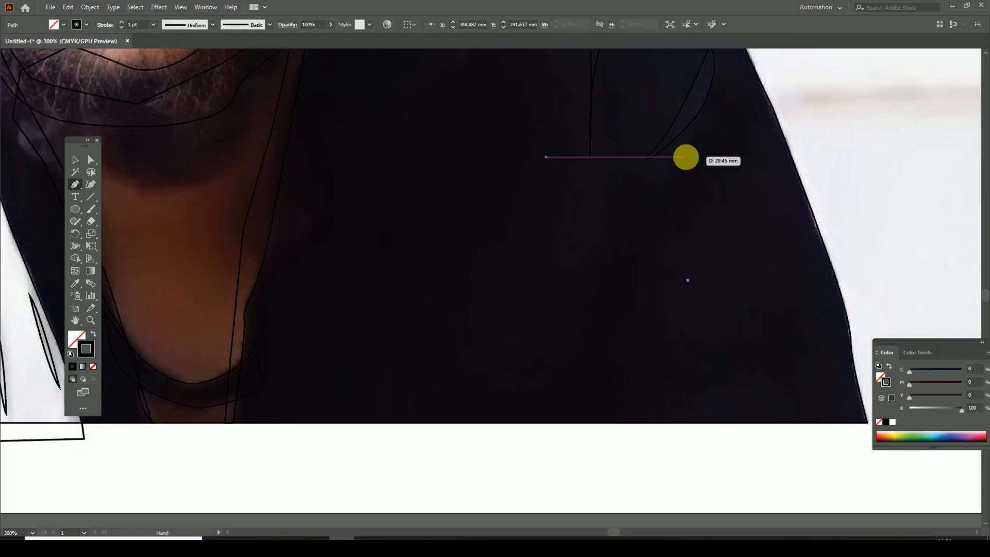
Step: Draw two more curved folds across the top of the right shoulder, towards the neck
{"action": "left_click_drag", "start_coordinate": [685, 157], "coordinate": [739, 443]}
{"action": "left_click", "coordinate": [624, 222]}
{"action": "left_click_drag", "start_coordinate": [518, 342], "coordinate": [513, 441]}
{"action": "left_click", "coordinate": [517, 342]}
{"action": "left_click_drag", "start_coordinate": [626, 241], "coordinate": [685, 242]}
{"action": "left_click", "coordinate": [627, 241]}
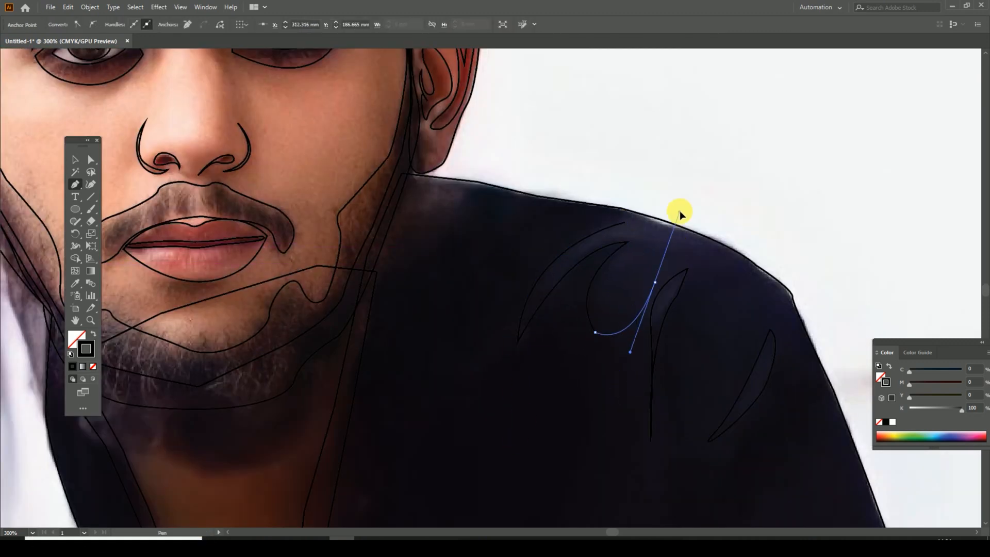
Step: Move the portrait photo off the line art so that it sits beside the artboard as a colour reference
{"action": "key", "text": "ctrl+minus"}
{"action": "key", "text": "ctrl+minus"}
{"action": "key", "text": "ctrl+minus"}
{"action": "left_click", "coordinate": [75, 160]}
{"action": "left_click", "coordinate": [523, 250]}
{"action": "mouse_move", "coordinate": [522, 250]}
{"action": "left_mouse_down"}
{"action": "mouse_move", "coordinate": [822, 282]}
{"action": "mouse_move", "coordinate": [878, 274]}
{"action": "left_mouse_up"}
{"action": "left_click", "coordinate": [90, 7]}
{"action": "left_click", "coordinate": [142, 90]}
{"action": "left_click", "coordinate": [856, 258]}
{"action": "key", "text": "ctrl+minus"}
{"action": "key", "text": "ctrl+minus"}
{"action": "key", "text": "ctrl+plus"}
{"action": "mouse_move", "coordinate": [533, 433]}
{"action": "left_mouse_down"}
{"action": "mouse_move", "coordinate": [523, 438]}
{"action": "mouse_move", "coordinate": [790, 439]}
{"action": "left_mouse_up"}
{"action": "left_click", "coordinate": [528, 478]}
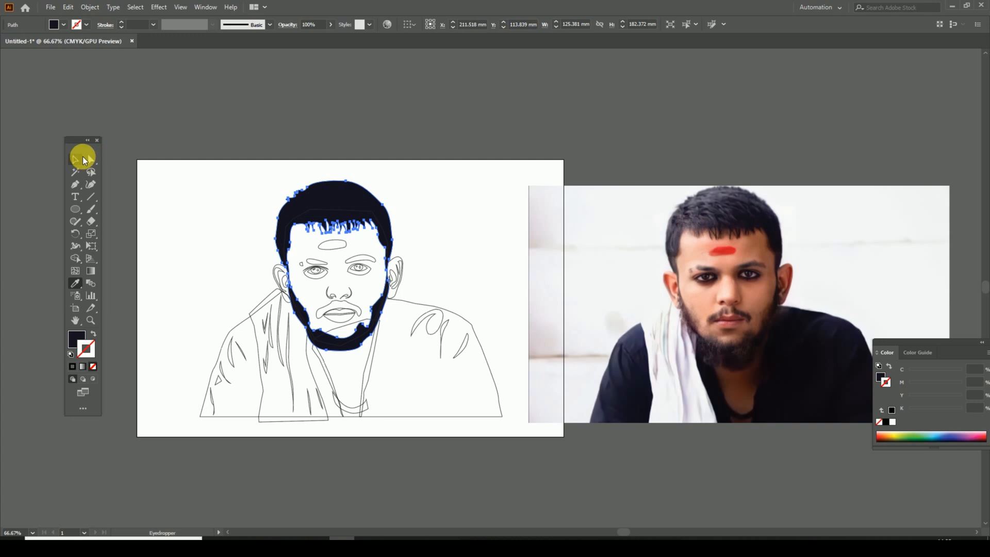
Step: Fill the hair and beard shape with dark navy and the face with a peach skin tone using the Eyedropper
{"action": "left_click", "coordinate": [342, 210]}
{"action": "left_click", "coordinate": [77, 283]}
{"action": "left_click", "coordinate": [732, 269]}
{"action": "left_click", "coordinate": [710, 270]}
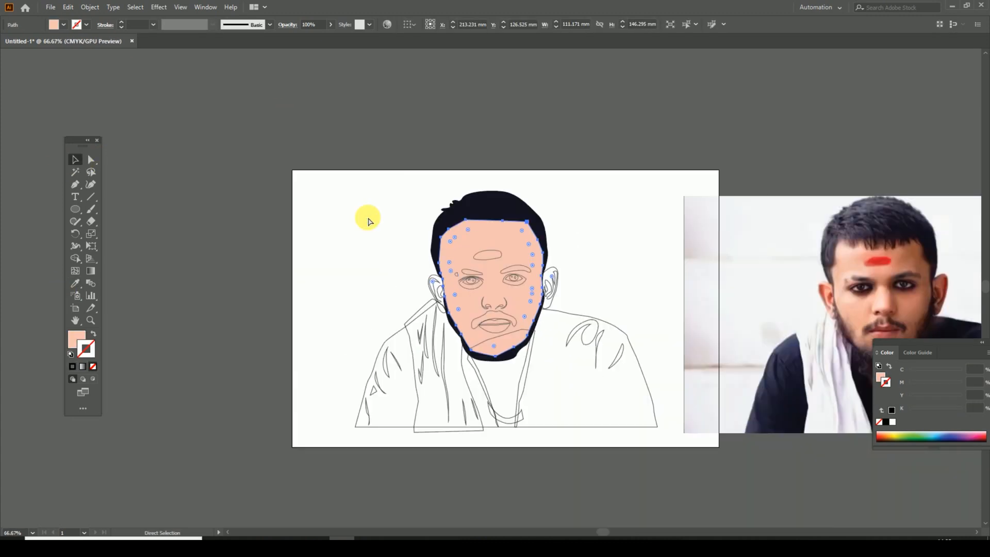
{"action": "key", "text": "ctrl+equal"}
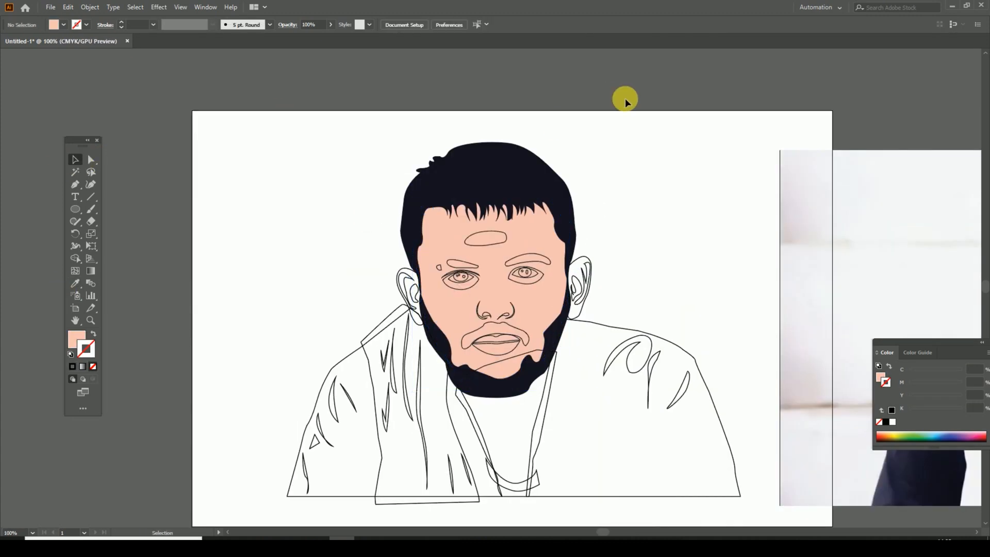
{"action": "scroll", "coordinate": [338, 327], "scroll_direction": "right", "scroll_amount": 5}
Step: Fill the moustache with the hair's dark navy and the forehead mark with red sampled from the photo
{"action": "left_click", "coordinate": [337, 175]}
{"action": "left_click", "coordinate": [76, 159]}
{"action": "left_click", "coordinate": [159, 175]}
{"action": "left_click", "coordinate": [321, 229]}
{"action": "left_click", "coordinate": [75, 283]}
{"action": "left_click", "coordinate": [886, 239]}
{"action": "left_click", "coordinate": [76, 158]}
{"action": "left_click", "coordinate": [160, 175]}
Step: Fill both eyebrows and the small mark beside the left one with the hair's dark navy
{"action": "left_click", "coordinate": [356, 247]}
{"action": "left_click", "coordinate": [271, 257], "text": "shift"}
{"action": "left_click", "coordinate": [254, 257], "text": "shift"}
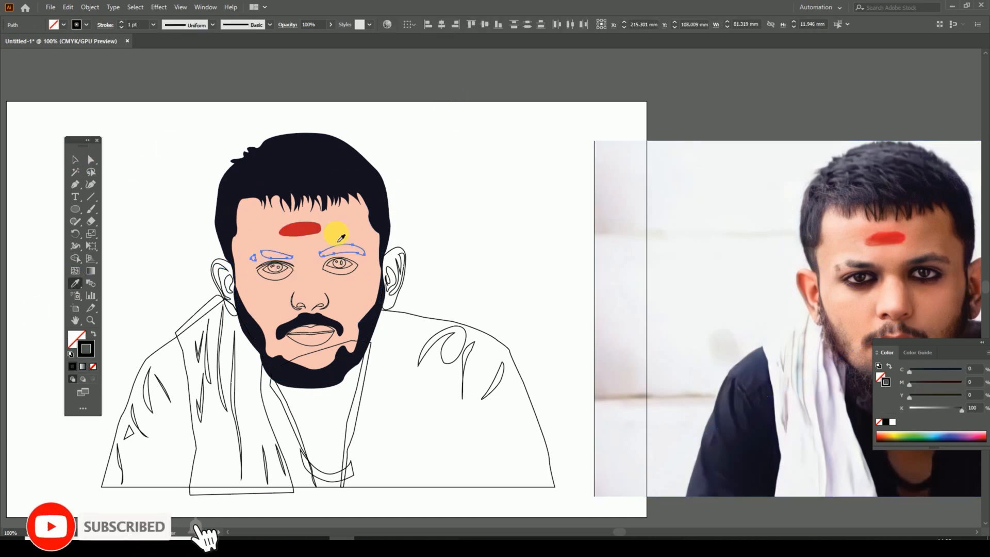
{"action": "left_click", "coordinate": [77, 284]}
{"action": "left_click", "coordinate": [237, 191]}
{"action": "left_click", "coordinate": [76, 159]}
{"action": "left_click", "coordinate": [277, 104]}
Step: Fill the outer shape of the right eye with dark brown sampled from the photo's eye
{"action": "left_click", "coordinate": [340, 274]}
{"action": "left_click", "coordinate": [76, 283]}
{"action": "left_click", "coordinate": [929, 283]}
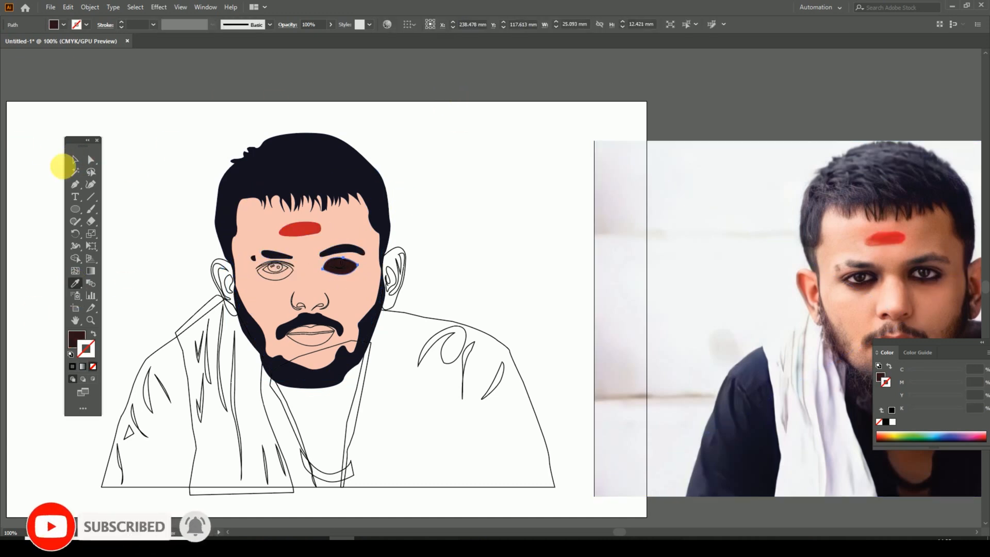
Step: Fill the inner almond shape of the right eye with a near-white colour sampled from the photo
{"action": "key", "text": "ctrl+equal"}
{"action": "left_click_drag", "start_coordinate": [271, 254], "coordinate": [378, 316]}
{"action": "left_click", "coordinate": [379, 316]}
{"action": "key", "text": "ctrl+minus"}
{"action": "left_click_drag", "start_coordinate": [612, 322], "coordinate": [416, 299]}
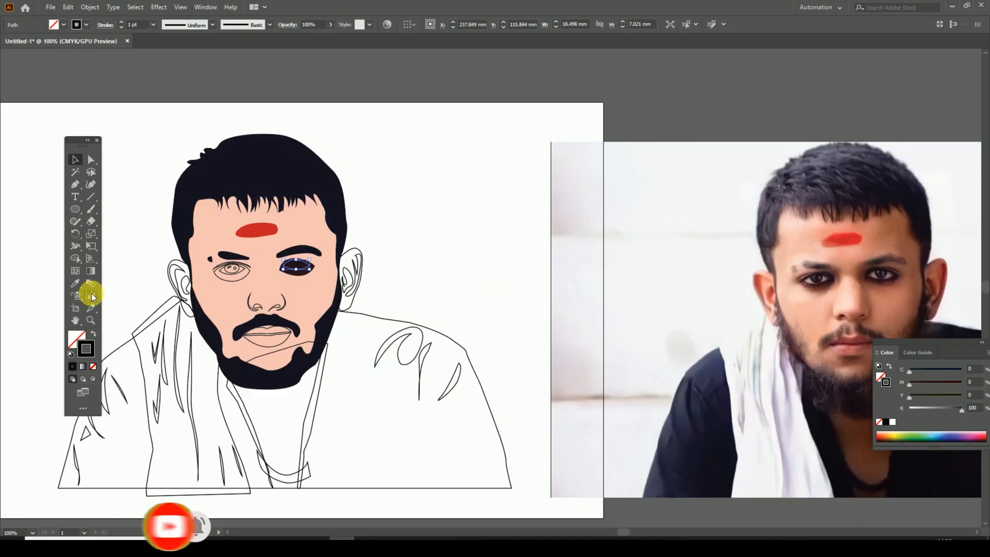
{"action": "left_click", "coordinate": [76, 283]}
{"action": "left_click", "coordinate": [883, 274]}
{"action": "left_click", "coordinate": [894, 279]}
{"action": "left_click", "coordinate": [75, 159]}
Step: Fill the right eye's iris with the near-black colour of the iris in the photo
{"action": "left_click", "coordinate": [296, 267]}
{"action": "left_click", "coordinate": [76, 283]}
{"action": "left_click", "coordinate": [882, 277]}
{"action": "left_click", "coordinate": [73, 157]}
{"action": "left_click", "coordinate": [541, 200]}
Step: Fill the two small highlights in the right iris with white
{"action": "key", "text": "ctrl+equal"}
{"action": "left_click_drag", "start_coordinate": [216, 264], "coordinate": [437, 297]}
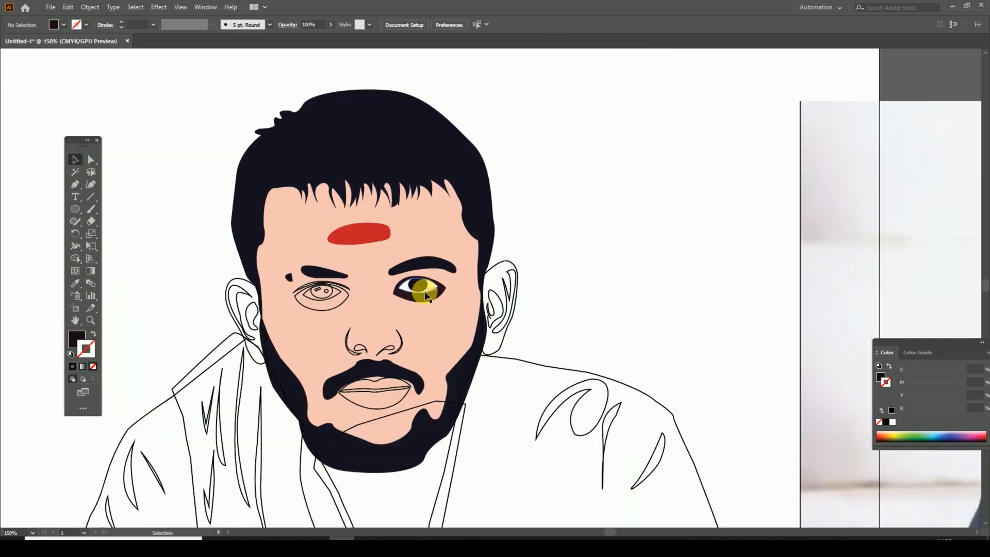
{"action": "left_click", "coordinate": [419, 288]}
{"action": "left_click_drag", "start_coordinate": [342, 313], "coordinate": [399, 308]}
{"action": "left_click", "coordinate": [394, 301]}
{"action": "left_click", "coordinate": [78, 282]}
{"action": "left_click", "coordinate": [477, 293]}
{"action": "left_click", "coordinate": [75, 160]}
Step: Fill the outer shape of the left eye with the same dark brown as the right eye
{"action": "left_click", "coordinate": [396, 292]}
{"action": "key", "text": "minus"}
{"action": "left_click", "coordinate": [655, 241]}
{"action": "left_click", "coordinate": [575, 290]}
{"action": "key", "text": "ctrl+equal"}
{"action": "key", "text": "ctrl+equal"}
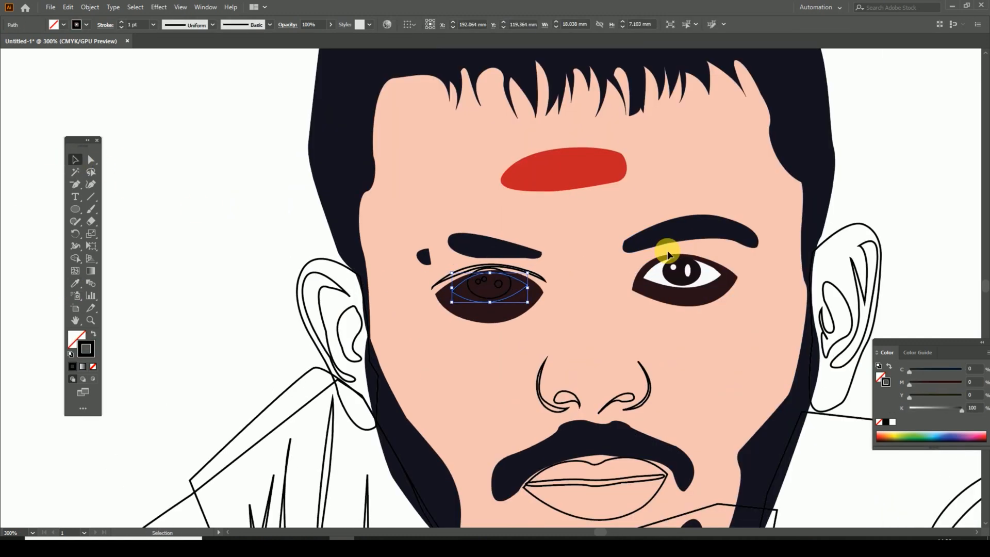
Step: Fill the inner almond shape of the left eye with the right eye's white using the Eyedropper
{"action": "left_click_drag", "start_coordinate": [669, 249], "coordinate": [615, 243]}
{"action": "left_click", "coordinate": [79, 283]}
{"action": "left_click", "coordinate": [592, 271]}
{"action": "left_click", "coordinate": [75, 159]}
{"action": "left_click", "coordinate": [159, 177]}
Step: Trim the left iris to the eye opening with Pathfinder and fill it with the right iris's near-black
{"action": "key", "text": "ctrl+equal"}
{"action": "left_click", "coordinate": [456, 306]}
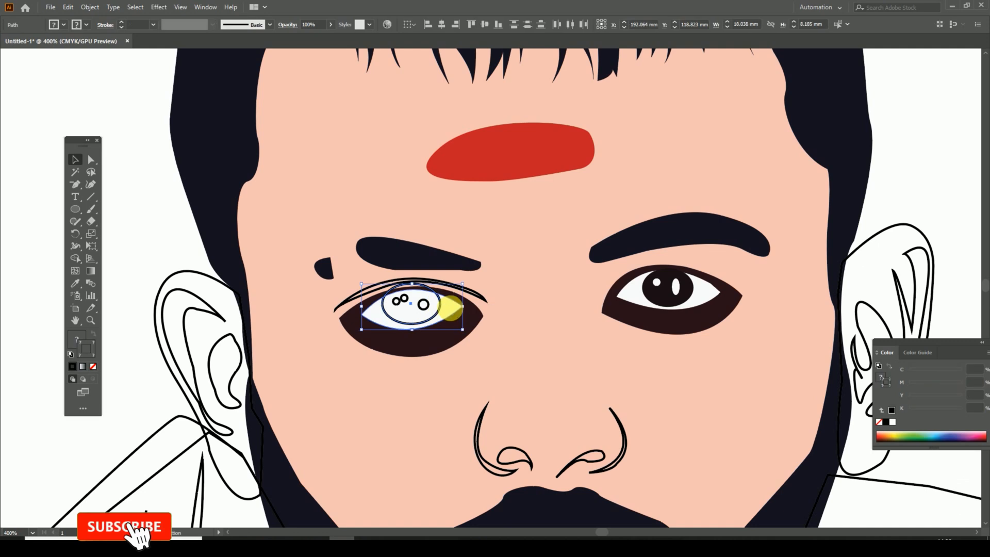
{"action": "left_click", "coordinate": [205, 7]}
{"action": "left_click", "coordinate": [304, 444]}
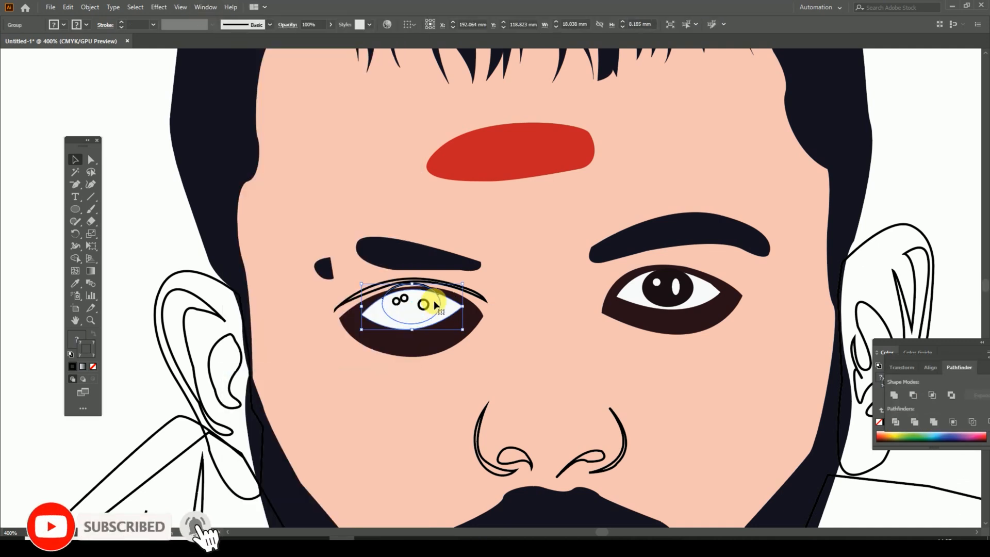
{"action": "key", "text": "ctrl+shift+a"}
{"action": "left_click", "coordinate": [437, 321]}
{"action": "key", "text": "i"}
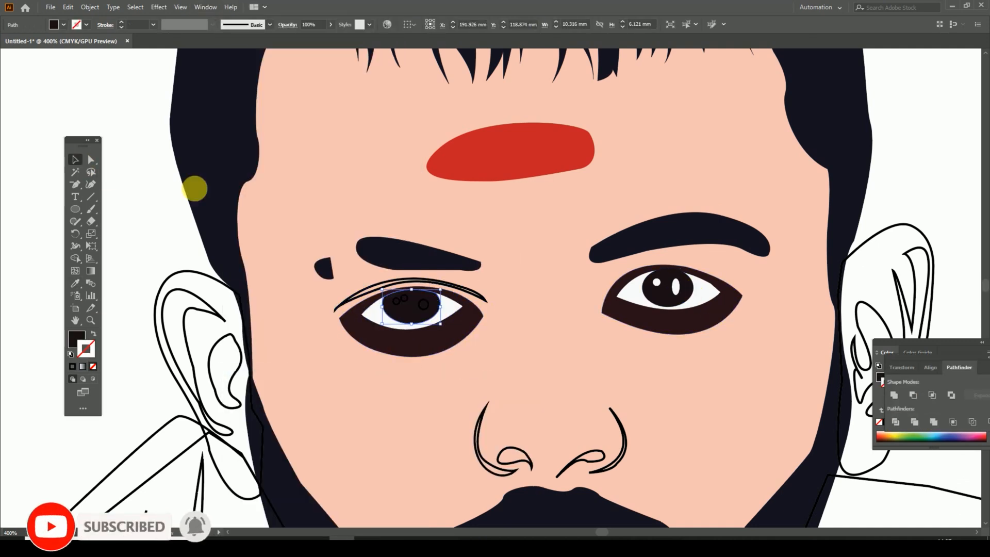
Step: Fill the three small highlights in the left iris with the eye's white
{"action": "left_click", "coordinate": [423, 304]}
{"action": "left_click", "coordinate": [404, 298], "text": "shift"}
{"action": "left_click", "coordinate": [396, 301], "text": "shift"}
{"action": "key", "text": "i"}
{"action": "left_click", "coordinate": [450, 310]}
{"action": "key", "text": "v"}
Step: Divide the right iris and eye white with Pathfinder, ungroup the pieces and delete the iris part outside the eye opening
{"action": "left_click_drag", "start_coordinate": [709, 311], "coordinate": [589, 276]}
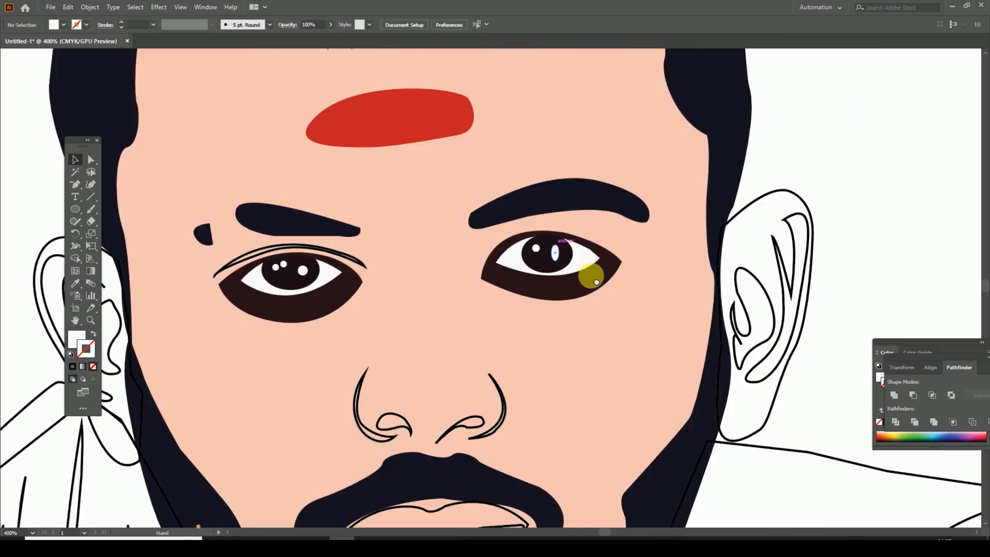
{"action": "left_click", "coordinate": [553, 244], "text": "shift"}
{"action": "left_click", "coordinate": [896, 421]}
{"action": "right_click", "coordinate": [530, 238]}
{"action": "left_click", "coordinate": [589, 325]}
{"action": "left_click", "coordinate": [510, 220]}
{"action": "key", "text": "Delete"}
{"action": "key", "text": "ctrl+minus"}
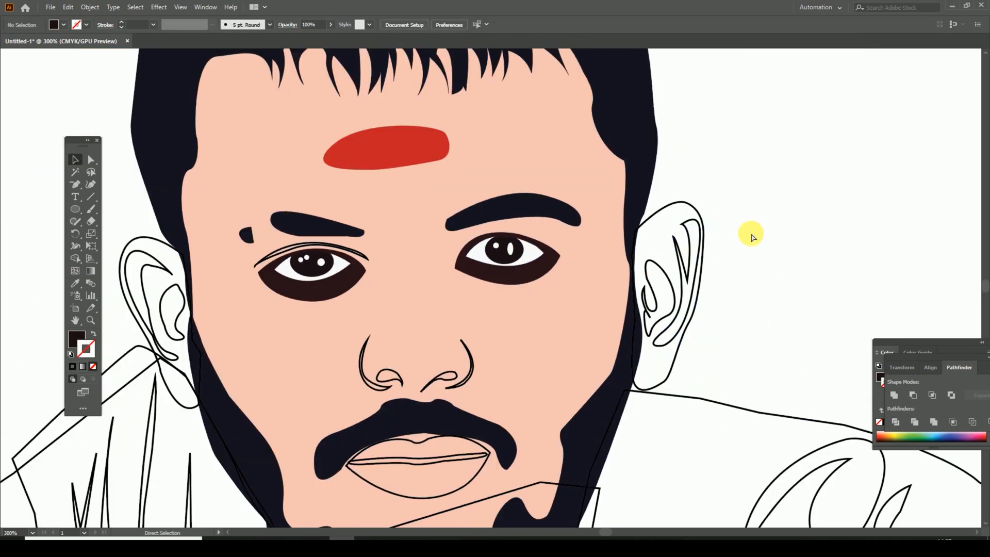
Step: Fill the eyelid crease above the left eye with reddish brown sampled from the photo
{"action": "left_click", "coordinate": [344, 250]}
{"action": "key", "text": "ctrl+minus"}
{"action": "key", "text": "ctrl+minus"}
{"action": "key", "text": "ctrl+minus"}
{"action": "left_click_drag", "start_coordinate": [553, 270], "coordinate": [272, 227]}
{"action": "left_click", "coordinate": [75, 283]}
{"action": "key", "text": "ctrl+plus"}
{"action": "key", "text": "ctrl+plus"}
{"action": "left_click_drag", "start_coordinate": [871, 266], "coordinate": [140, 258]}
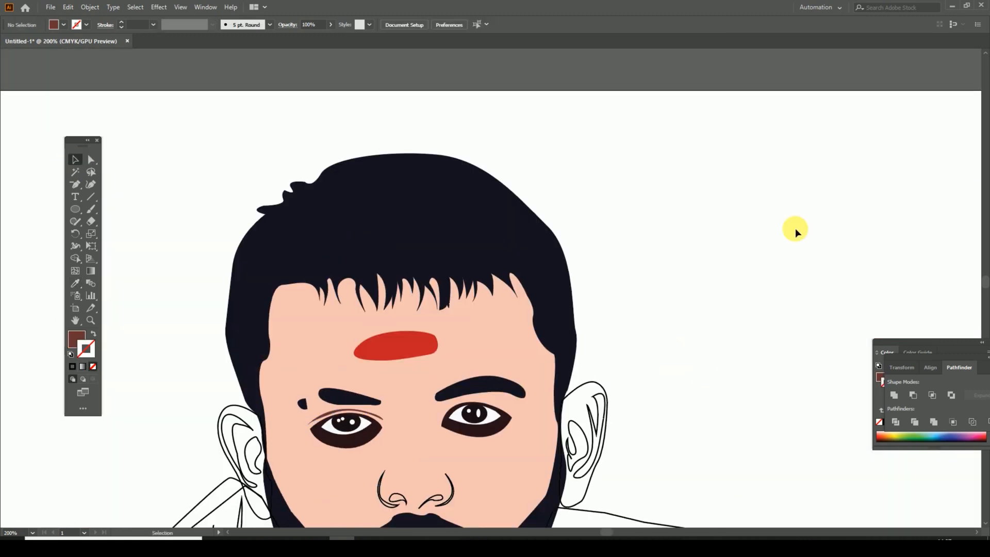
{"action": "key", "text": "ctrl+minus"}
{"action": "key", "text": "ctrl+minus"}
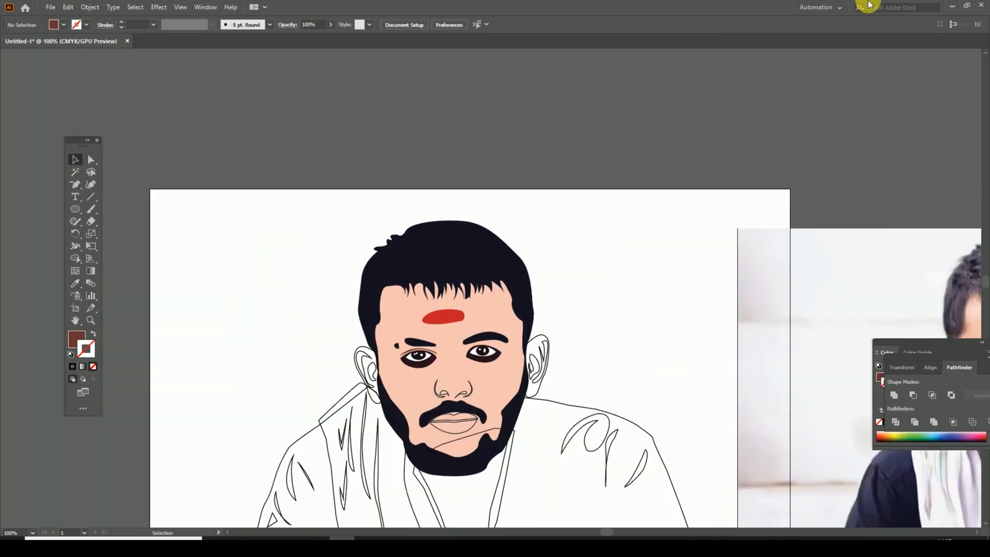
Step: Fill the right ear with a peach skin tone and its inner rim with reddish brown using the Eyedropper
{"action": "left_click", "coordinate": [444, 248]}
{"action": "key", "text": "i"}
{"action": "left_click_drag", "start_coordinate": [546, 263], "coordinate": [320, 255]}
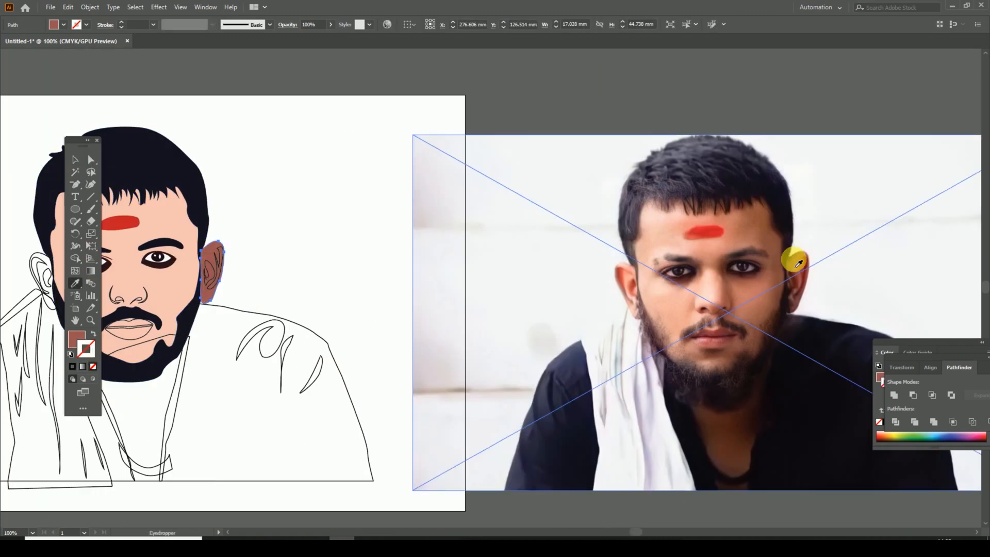
{"action": "left_click_drag", "start_coordinate": [57, 258], "coordinate": [125, 258]}
{"action": "left_click", "coordinate": [125, 259]}
{"action": "left_click", "coordinate": [288, 261]}
{"action": "key", "text": "i"}
{"action": "key", "text": "v"}
Step: Fill the inner hollow of the right ear with dark brown sampled from the photo
{"action": "left_click", "coordinate": [279, 273]}
{"action": "key", "text": "i"}
{"action": "left_click", "coordinate": [859, 285]}
{"action": "key", "text": "v"}
{"action": "left_click", "coordinate": [365, 243]}
Step: Fill the left ear with peach, its inner rim with reddish brown and its inner hollow with dark brown
{"action": "left_click_drag", "start_coordinate": [365, 242], "coordinate": [486, 234]}
{"action": "left_click", "coordinate": [219, 252]}
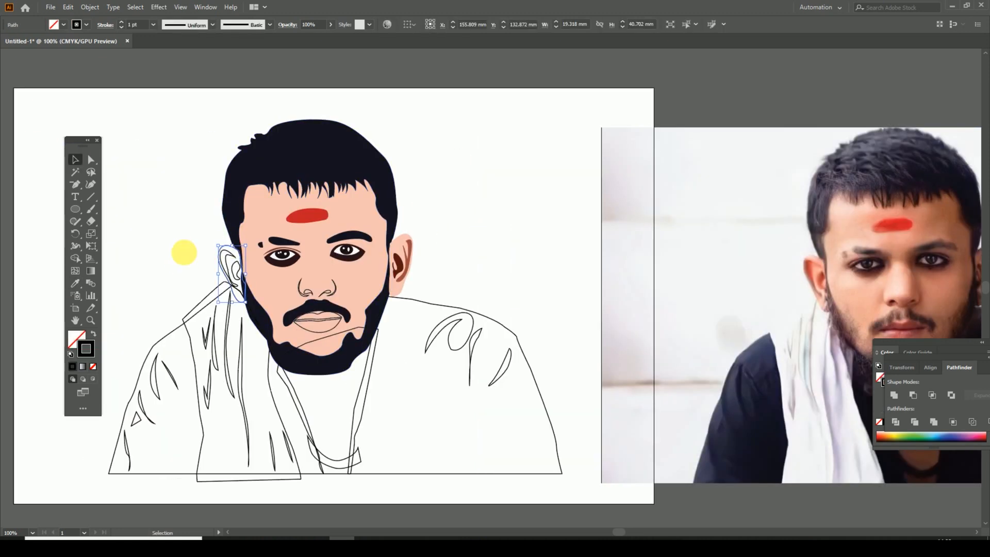
{"action": "left_click", "coordinate": [76, 160]}
{"action": "left_click", "coordinate": [221, 253]}
{"action": "left_click", "coordinate": [80, 160]}
{"action": "left_click", "coordinate": [233, 270]}
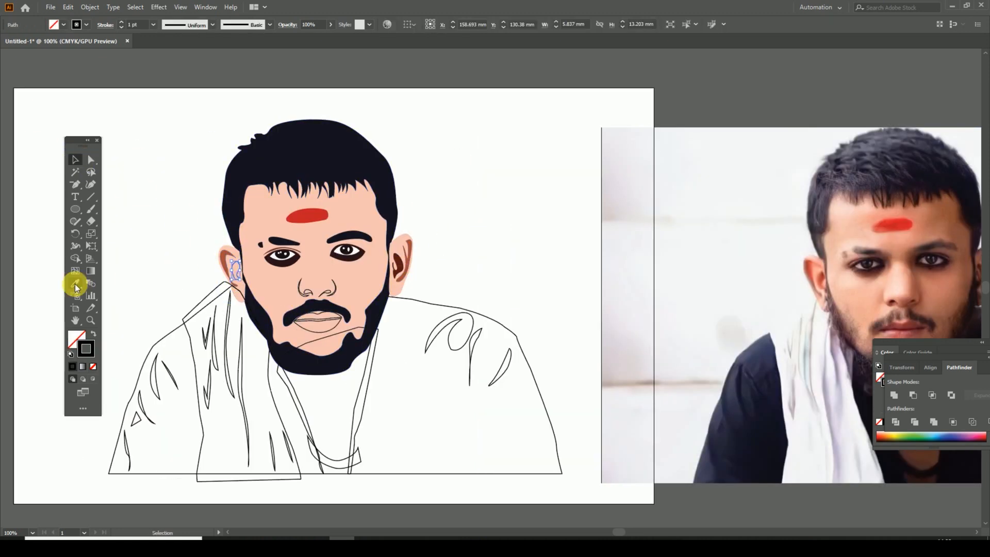
{"action": "left_click", "coordinate": [75, 160]}
{"action": "left_click", "coordinate": [190, 178]}
Step: Divide the overlapping body and scarf outlines, and delete the excess pieces above the left shoulder and below the body
{"action": "left_click_drag", "start_coordinate": [492, 242], "coordinate": [523, 214]}
{"action": "left_click", "coordinate": [206, 446]}
{"action": "left_click", "coordinate": [224, 283], "text": "shift"}
{"action": "left_click_drag", "start_coordinate": [916, 342], "coordinate": [600, 300]}
{"action": "left_click", "coordinate": [308, 451]}
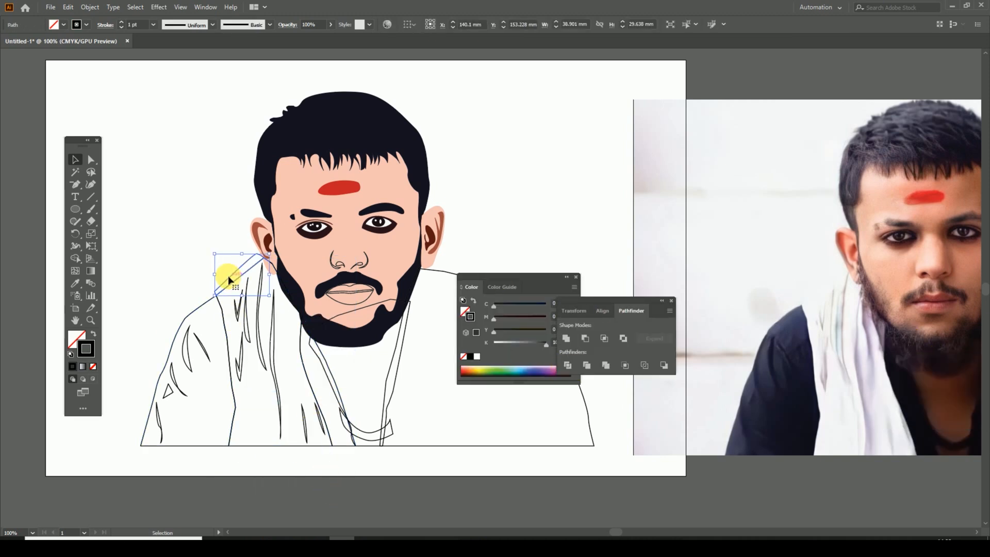
{"action": "left_click_drag", "start_coordinate": [531, 274], "coordinate": [670, 196]}
{"action": "left_click", "coordinate": [377, 304]}
{"action": "left_click", "coordinate": [458, 445], "text": "shift"}
{"action": "left_click", "coordinate": [530, 463]}
Step: Fill the left sleeve of the shirt with dark navy sampled from the photo
{"action": "left_click", "coordinate": [211, 446]}
{"action": "left_click_drag", "start_coordinate": [307, 378], "coordinate": [318, 391]}
{"action": "key", "text": "i"}
{"action": "left_click", "coordinate": [791, 380]}
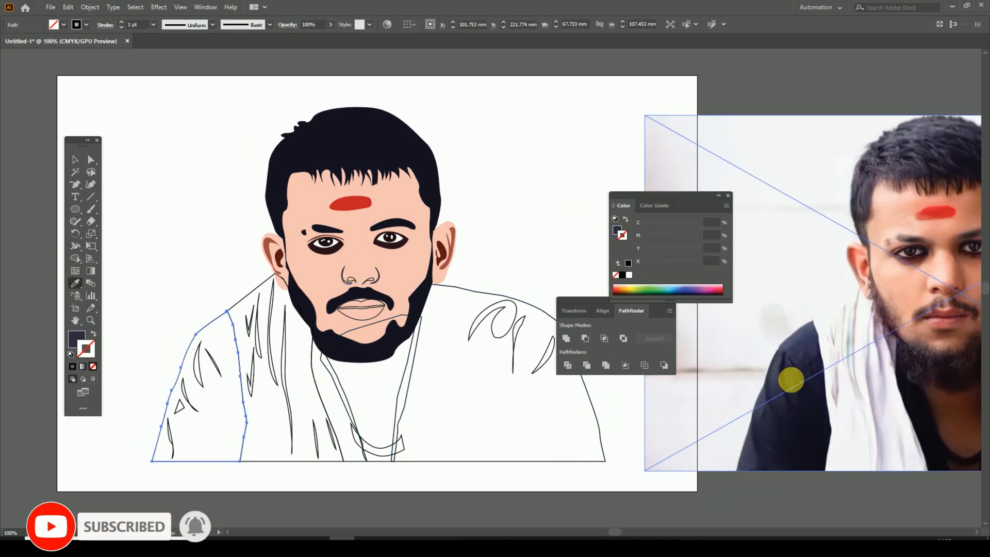
Step: Select the crease shapes on the left sleeve and fill them with a darker navy using the Eyedropper
{"action": "key", "text": "v"}
{"action": "left_click_drag", "start_coordinate": [228, 289], "coordinate": [243, 274]}
{"action": "left_click", "coordinate": [221, 338]}
{"action": "left_click", "coordinate": [238, 336], "text": "shift"}
{"action": "left_click", "coordinate": [221, 389]}
{"action": "left_click", "coordinate": [243, 446]}
{"action": "left_click", "coordinate": [218, 382]}
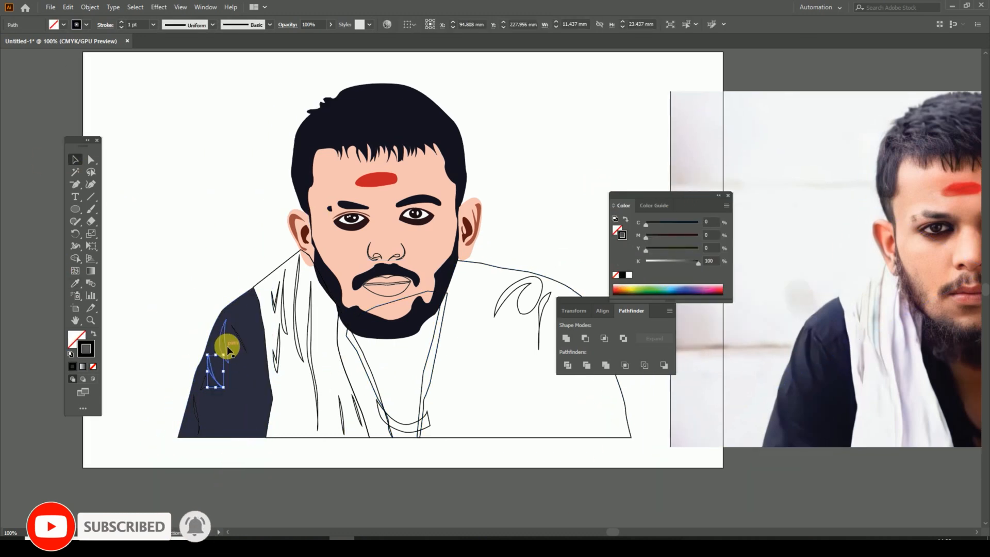
{"action": "left_click", "coordinate": [227, 354], "text": "shift"}
{"action": "left_click", "coordinate": [240, 339], "text": "shift"}
{"action": "left_click", "coordinate": [113, 350]}
{"action": "left_click", "coordinate": [204, 386]}
{"action": "key", "text": "i"}
{"action": "left_click", "coordinate": [74, 163]}
Step: Fill the long fold shapes on the left part of the scarf with greyish mauve sampled from the photo
{"action": "left_click_drag", "start_coordinate": [541, 507], "coordinate": [495, 507]}
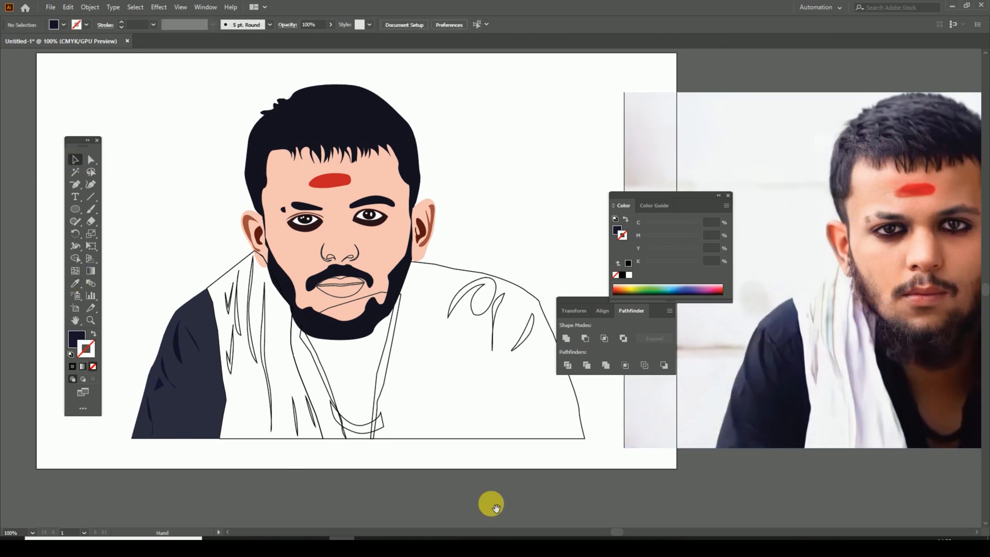
{"action": "left_click", "coordinate": [219, 277]}
{"action": "key", "text": "i"}
{"action": "left_click", "coordinate": [266, 366], "text": "shift"}
{"action": "key", "text": "i"}
{"action": "left_click", "coordinate": [850, 365]}
{"action": "left_click", "coordinate": [75, 161]}
Step: Fill the right half of the shirt with near-black navy sampled from the photo
{"action": "left_click", "coordinate": [332, 369]}
{"action": "left_click_drag", "start_coordinate": [332, 368], "coordinate": [304, 362]}
{"action": "left_click", "coordinate": [267, 361]}
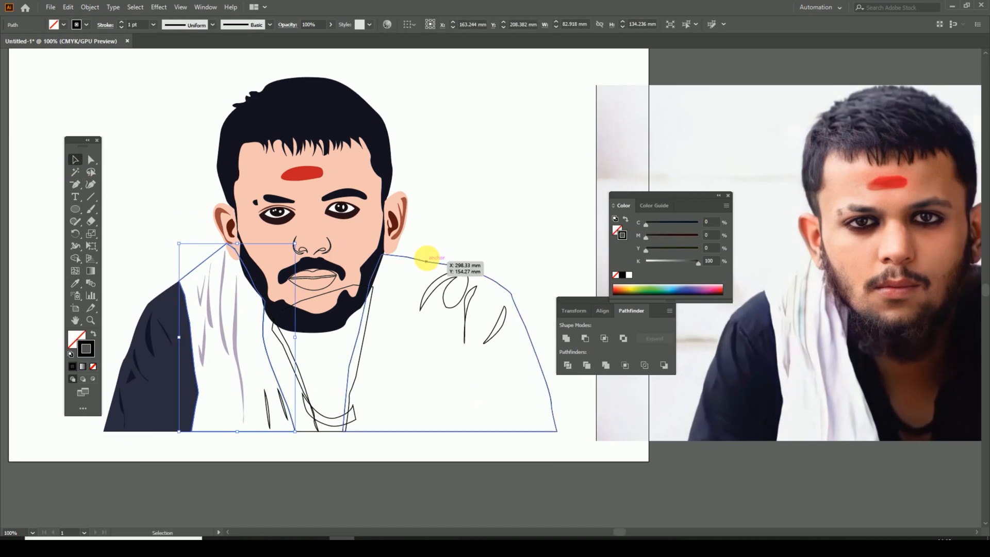
{"action": "left_click", "coordinate": [534, 353]}
{"action": "key", "text": "i"}
{"action": "left_click_drag", "start_coordinate": [727, 351], "coordinate": [435, 358]}
{"action": "left_click", "coordinate": [722, 392]}
{"action": "left_click_drag", "start_coordinate": [357, 379], "coordinate": [620, 373]}
{"action": "left_click_drag", "start_coordinate": [915, 392], "coordinate": [719, 393]}
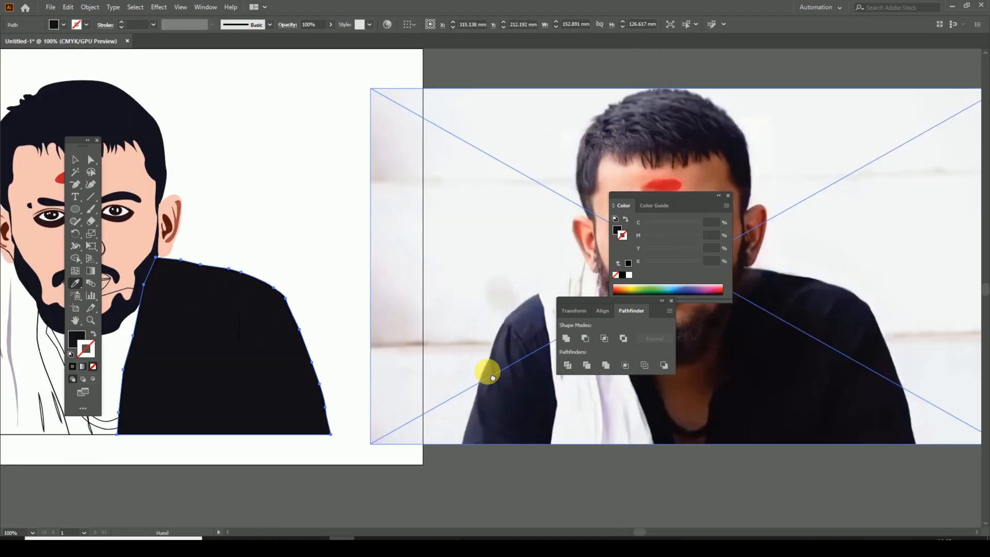
{"action": "left_click_drag", "start_coordinate": [492, 378], "coordinate": [771, 381]}
{"action": "left_click_drag", "start_coordinate": [770, 380], "coordinate": [339, 386]}
{"action": "left_click_drag", "start_coordinate": [737, 382], "coordinate": [865, 417]}
{"action": "left_click", "coordinate": [783, 347]}
{"action": "left_click_drag", "start_coordinate": [618, 372], "coordinate": [873, 332]}
{"action": "left_click", "coordinate": [75, 159]}
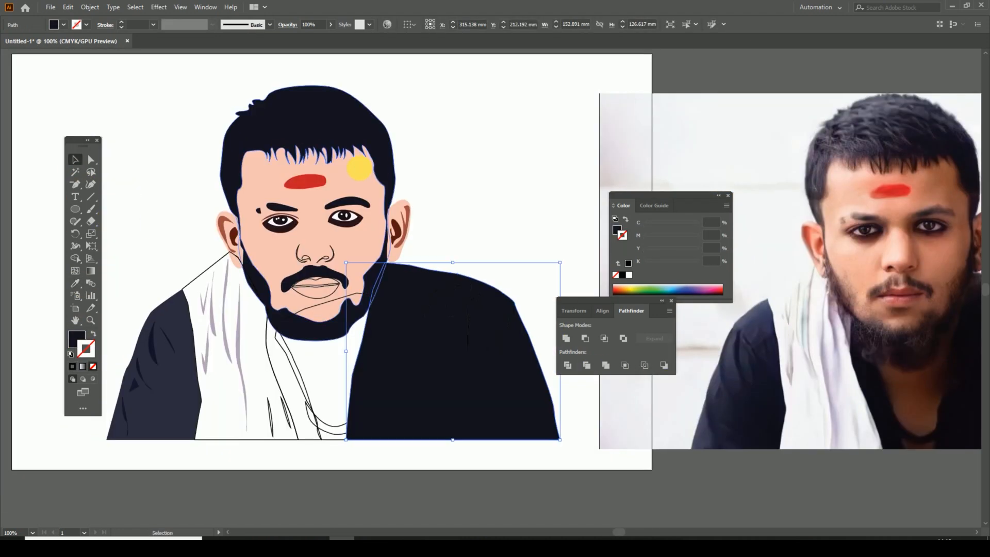
Step: Fill the crease shapes on the right shoulder with a slightly lighter dark navy sampled from the photo
{"action": "left_click", "coordinate": [467, 289]}
{"action": "left_click", "coordinate": [498, 347], "text": "shift"}
{"action": "left_click", "coordinate": [76, 284]}
{"action": "left_click_drag", "start_coordinate": [567, 381], "coordinate": [284, 387]}
{"action": "left_click", "coordinate": [787, 396]}
{"action": "left_click", "coordinate": [75, 160]}
{"action": "left_click", "coordinate": [194, 227]}
Step: Fill the curved necklace band at the base of the neck with near-black navy
{"action": "left_click_drag", "start_coordinate": [194, 228], "coordinate": [517, 221]}
{"action": "left_click", "coordinate": [508, 289]}
{"action": "left_click", "coordinate": [375, 431]}
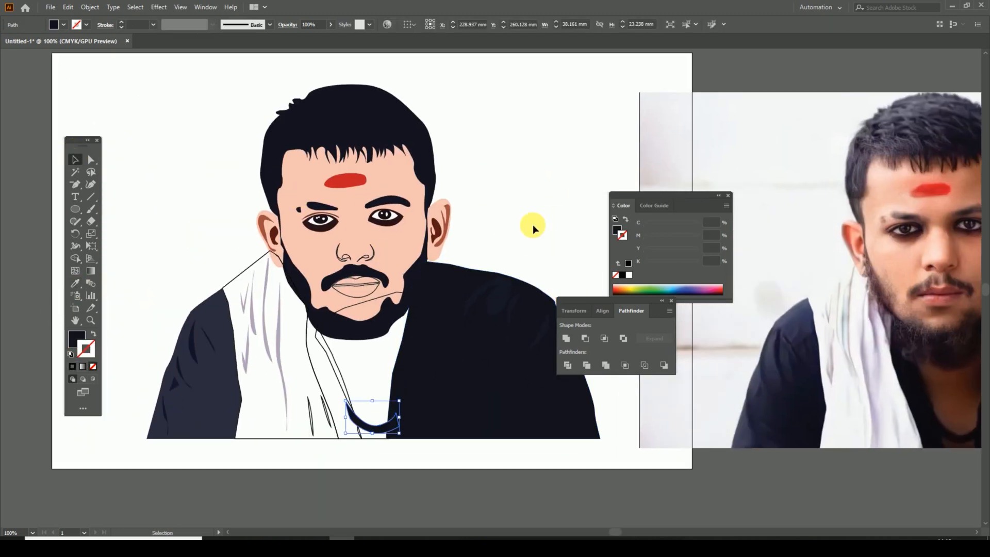
Step: Fill the neck shape with the peach skin tone using the Eyedropper
{"action": "left_click", "coordinate": [344, 308]}
{"action": "left_click", "coordinate": [75, 283]}
{"action": "left_click_drag", "start_coordinate": [636, 428], "coordinate": [473, 440]}
{"action": "left_click", "coordinate": [797, 393]}
{"action": "left_click", "coordinate": [152, 260]}
{"action": "left_click", "coordinate": [76, 160]}
Step: Send the neck shape backward so it sits beneath the beard, necklace and shirt
{"action": "key", "text": "ctrl+["}
{"action": "key", "text": "ctrl+["}
{"action": "left_click", "coordinate": [73, 165]}
{"action": "right_click", "coordinate": [219, 333]}
{"action": "left_click", "coordinate": [376, 313]}
{"action": "left_click", "coordinate": [428, 279]}
{"action": "left_click_drag", "start_coordinate": [429, 278], "coordinate": [528, 267]}
{"action": "left_click", "coordinate": [269, 349]}
{"action": "left_click", "coordinate": [291, 360]}
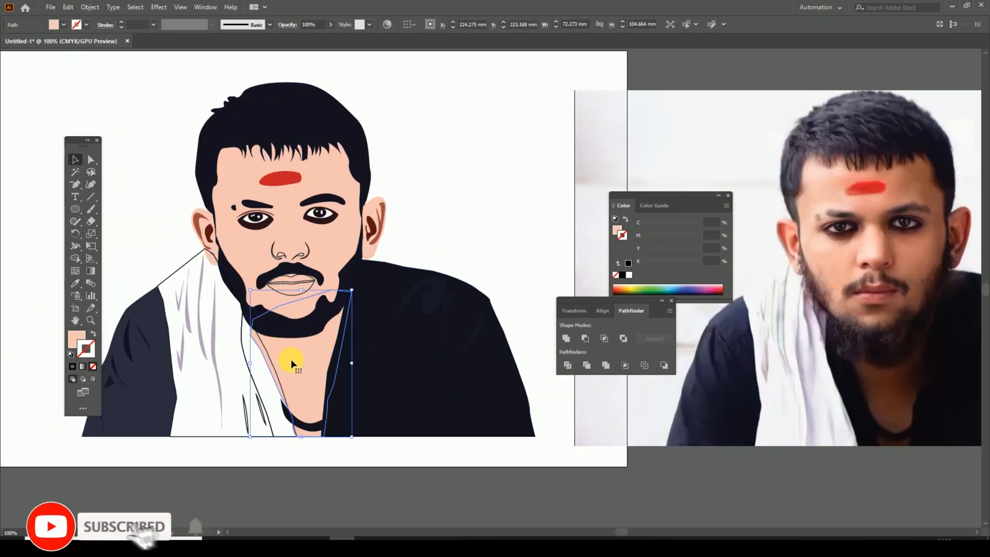
Step: Ungroup the neck pieces, send the neck shape to the back and delete the leftover piece beside the scarf
{"action": "key", "text": "ctrl+plus"}
{"action": "left_click", "coordinate": [456, 312], "text": "shift"}
{"action": "key", "text": "ctrl+4"}
{"action": "right_click", "coordinate": [470, 287]}
{"action": "left_click", "coordinate": [494, 360]}
{"action": "left_click", "coordinate": [520, 462]}
{"action": "scroll", "coordinate": [515, 438], "scroll_direction": "up", "scroll_amount": 3}
{"action": "right_click", "coordinate": [486, 337]}
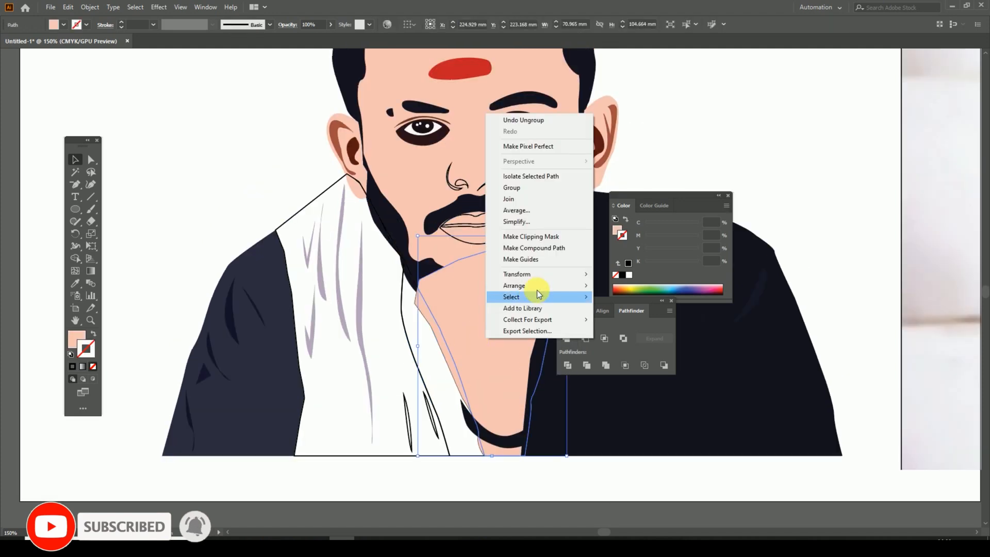
{"action": "left_click", "coordinate": [619, 319]}
{"action": "left_click", "coordinate": [429, 314]}
{"action": "key", "text": "Delete"}
Step: Fill the scarf's inner edge strip with the greyish mauve of the scarf folds and send it backward
{"action": "left_click", "coordinate": [612, 483]}
{"action": "left_click_drag", "start_coordinate": [612, 483], "coordinate": [563, 482]}
{"action": "left_click", "coordinate": [376, 385]}
{"action": "left_click", "coordinate": [76, 284]}
{"action": "left_click", "coordinate": [313, 282]}
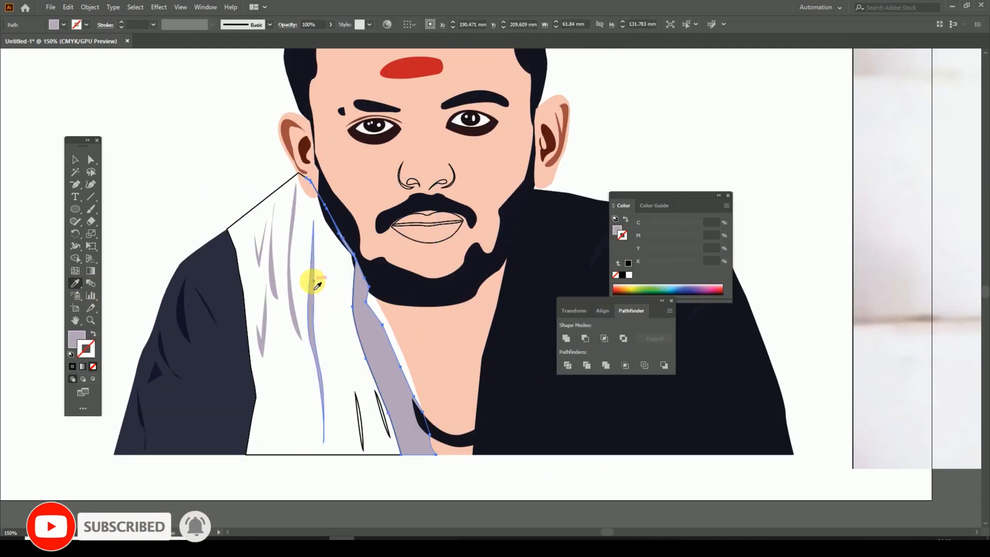
{"action": "key", "text": "v"}
{"action": "left_click", "coordinate": [426, 363], "text": "shift"}
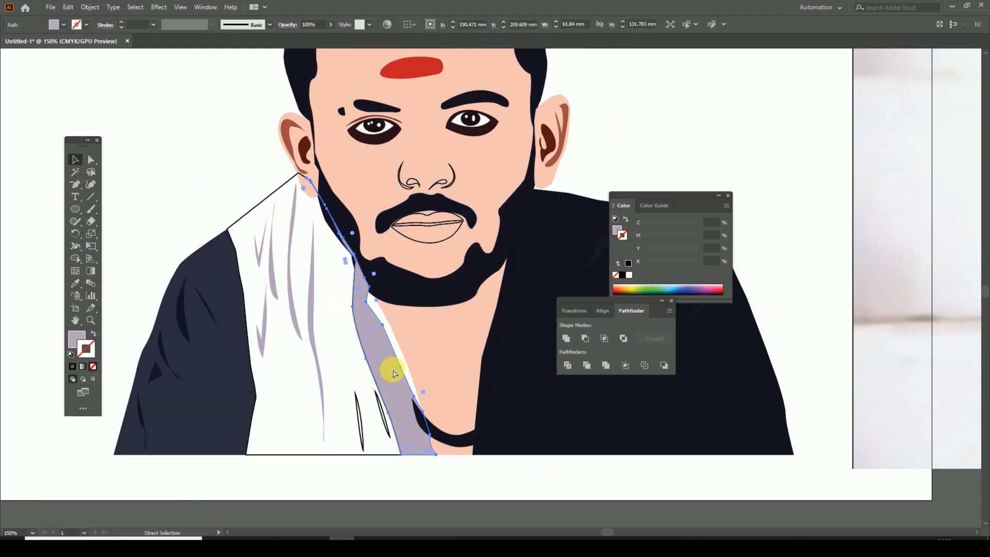
{"action": "right_click", "coordinate": [380, 354]}
{"action": "mouse_move", "coordinate": [438, 293]}
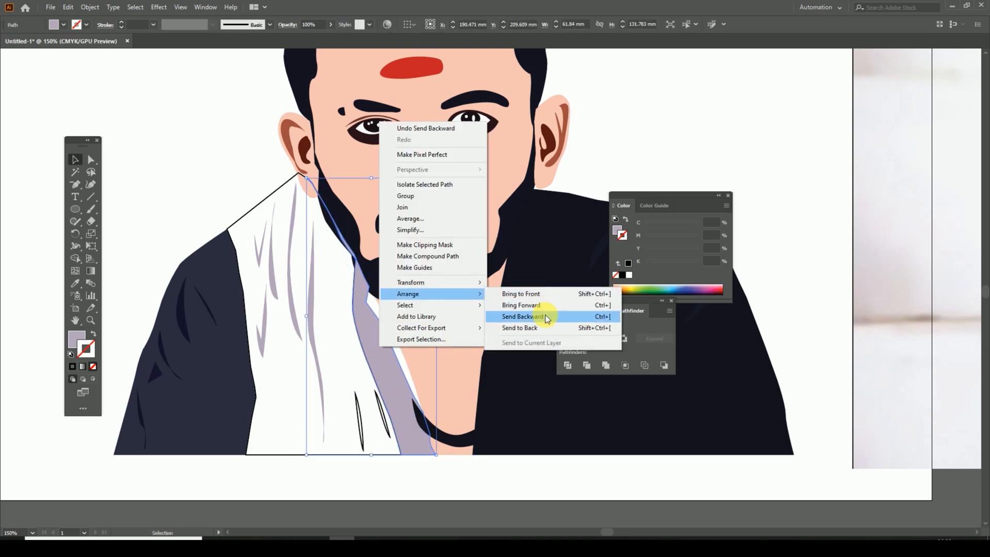
{"action": "left_click", "coordinate": [546, 318]}
Step: Fill the two remaining short folds at the lower end of the scarf with the same greyish mauve
{"action": "left_click", "coordinate": [506, 478]}
{"action": "left_click_drag", "start_coordinate": [505, 478], "coordinate": [541, 463]}
{"action": "left_click_drag", "start_coordinate": [419, 406], "coordinate": [369, 390]}
{"action": "left_click", "coordinate": [76, 283]}
{"action": "left_click", "coordinate": [298, 327]}
{"action": "key", "text": "v"}
{"action": "left_click", "coordinate": [32, 255]}
Step: Fill the lips shape with pinkish red sampled from the photo
{"action": "left_click", "coordinate": [406, 349]}
{"action": "left_click", "coordinate": [93, 367]}
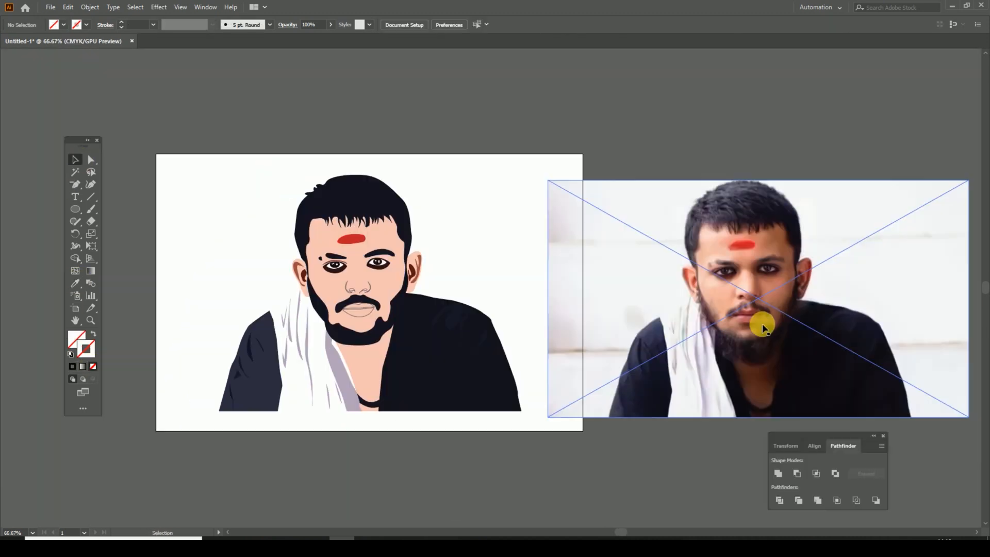
{"action": "key", "text": "ctrl+plus"}
{"action": "key", "text": "ctrl+plus"}
{"action": "left_click", "coordinate": [194, 347]}
{"action": "left_click", "coordinate": [77, 283]}
{"action": "left_click_drag", "start_coordinate": [722, 351], "coordinate": [386, 330]}
{"action": "left_click", "coordinate": [732, 335]}
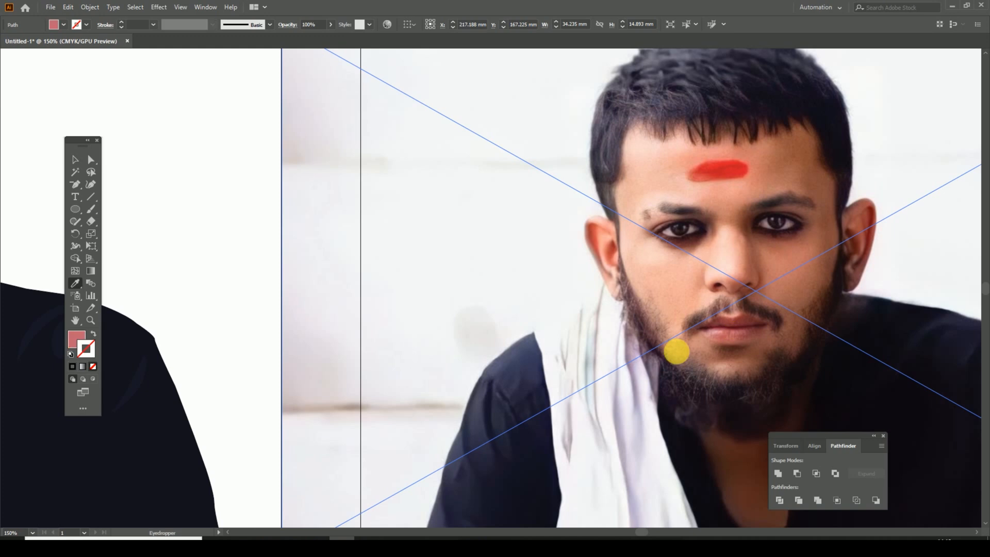
{"action": "left_click_drag", "start_coordinate": [319, 345], "coordinate": [720, 345]}
{"action": "key", "text": "v"}
{"action": "left_click", "coordinate": [464, 201]}
Step: Fill the thin line between the lips with dark maroon sampled from the photo's mouth
{"action": "left_click", "coordinate": [258, 320]}
{"action": "key", "text": "i"}
{"action": "left_click_drag", "start_coordinate": [953, 312], "coordinate": [674, 310]}
{"action": "key", "text": "ctrl+plus"}
{"action": "key", "text": "ctrl+plus"}
{"action": "key", "text": "ctrl+plus"}
{"action": "left_click_drag", "start_coordinate": [815, 347], "coordinate": [509, 307]}
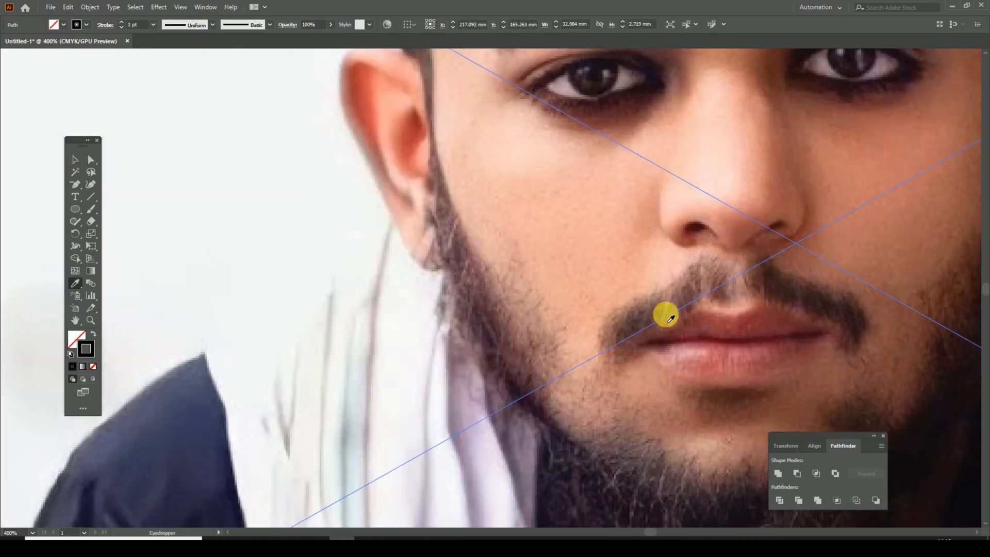
{"action": "left_click", "coordinate": [729, 338]}
{"action": "key", "text": "ctrl+minus"}
{"action": "key", "text": "ctrl+minus"}
{"action": "key", "text": "ctrl+minus"}
{"action": "key", "text": "ctrl+minus"}
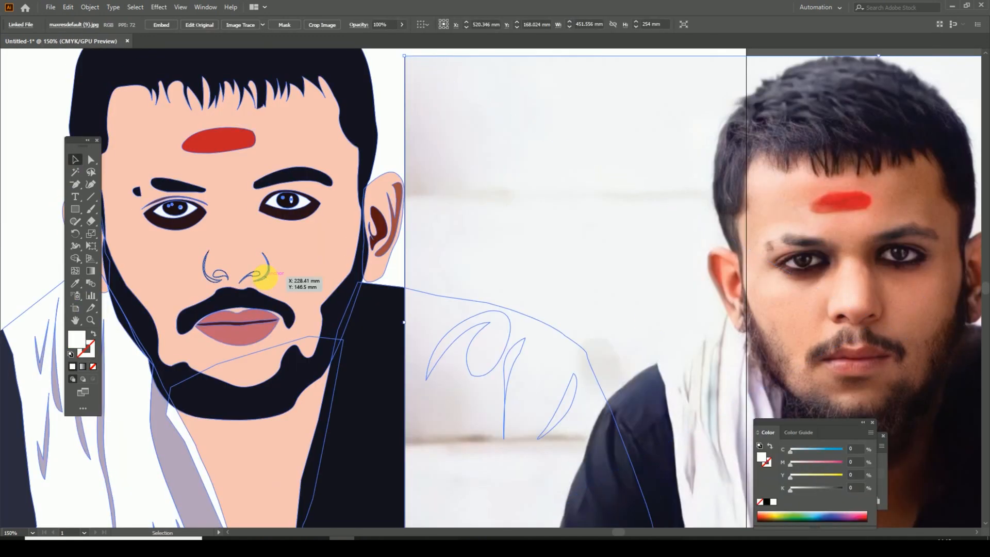
Step: Ungroup the nose shapes and fill the curved outlines on both sides of the nose with reddish brown sampled from the photo
{"action": "left_click", "coordinate": [260, 276]}
{"action": "key", "text": "ctrl+shift+g"}
{"action": "left_click", "coordinate": [44, 211]}
{"action": "left_click", "coordinate": [268, 271]}
{"action": "left_click", "coordinate": [209, 279], "text": "shift"}
{"action": "key", "text": "i"}
{"action": "left_click_drag", "start_coordinate": [903, 301], "coordinate": [618, 331]}
{"action": "key", "text": "ctrl+plus"}
{"action": "key", "text": "ctrl+plus"}
{"action": "left_click", "coordinate": [629, 354]}
{"action": "left_click_drag", "start_coordinate": [206, 312], "coordinate": [691, 357]}
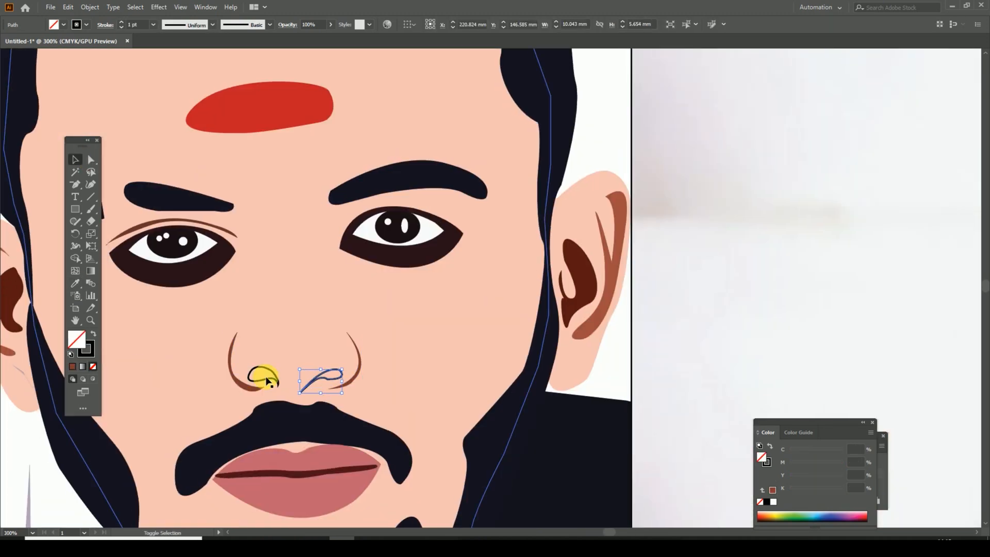